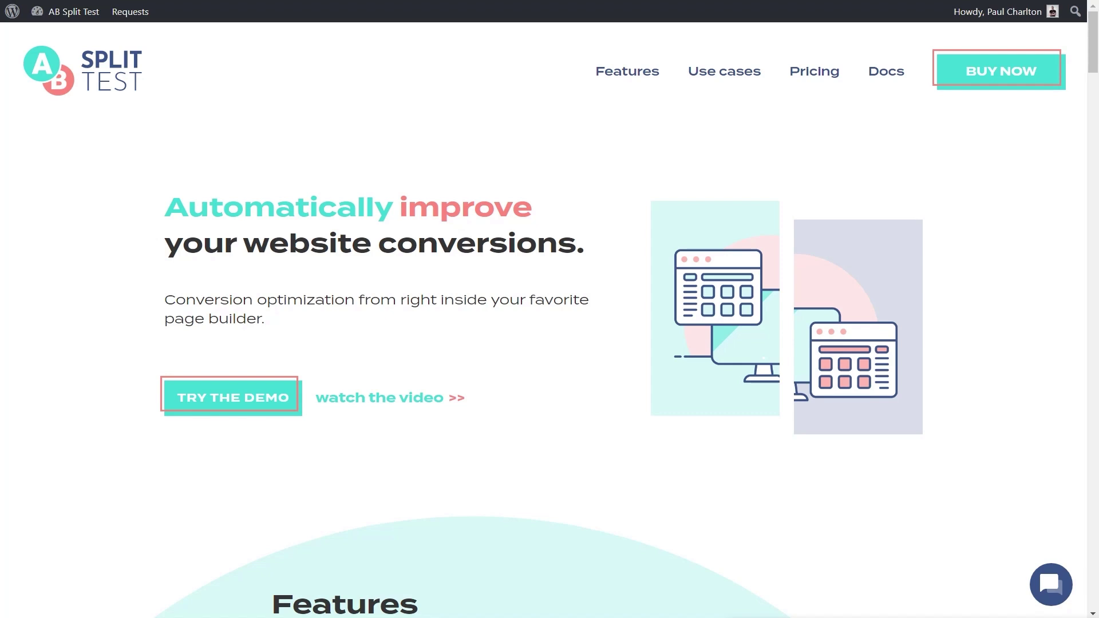
- Scroll through the homepage Features list, past Call to action, Copy and Navigation
scroll(925, 476, "down", 10)
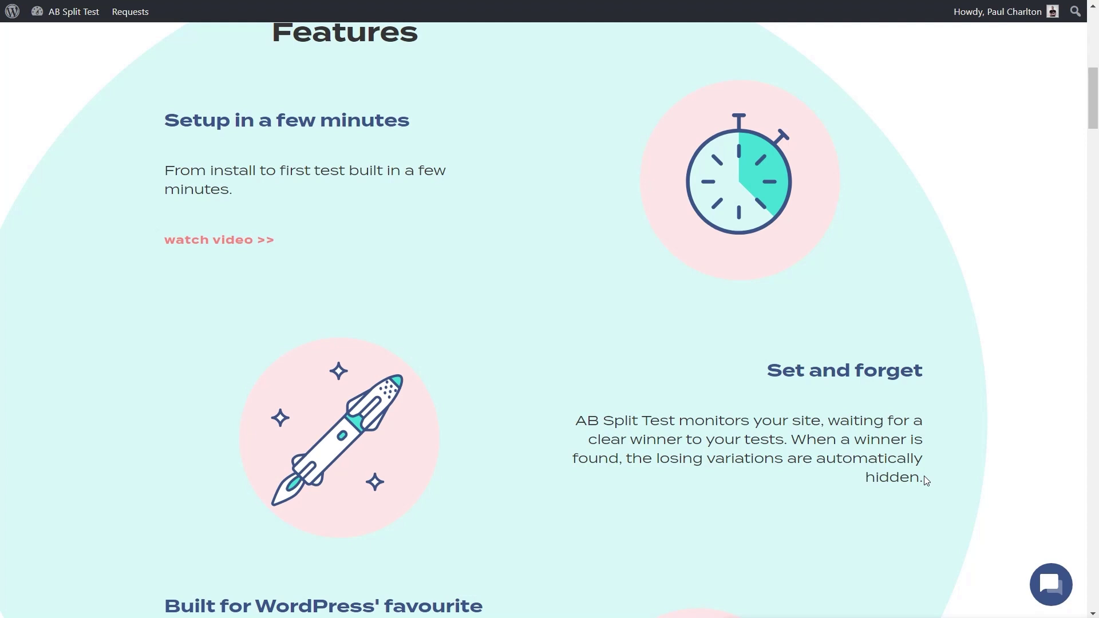
scroll(861, 429, "down", 5)
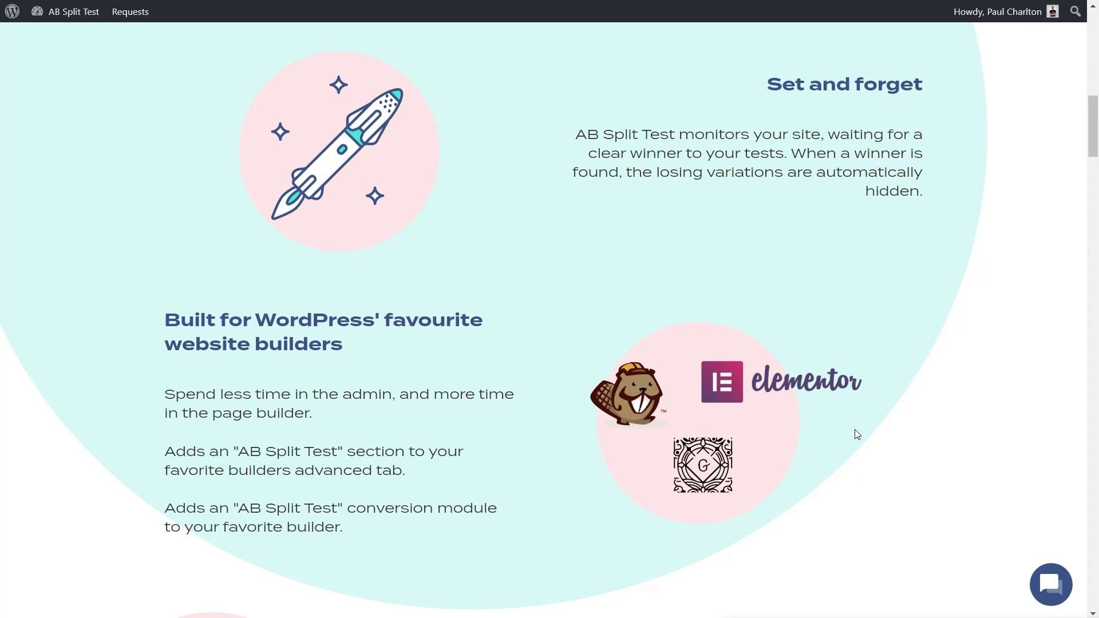
scroll(870, 503, "down", 10)
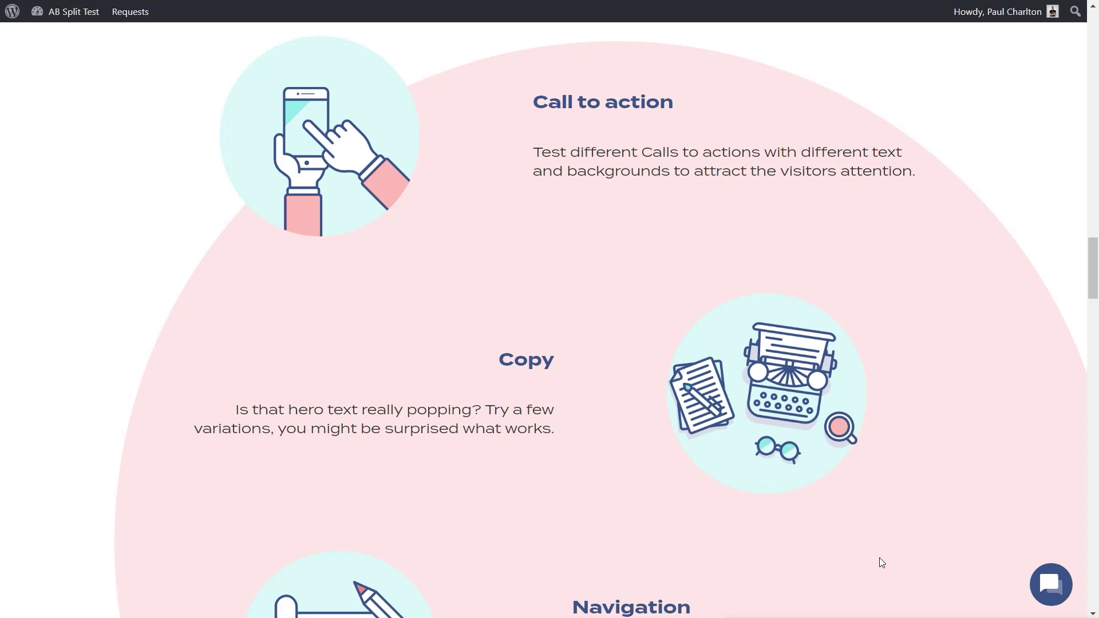
- Scroll past the Copy, Navigation and Design use cases down to the four Pricing plans
scroll(916, 485, "down", 7)
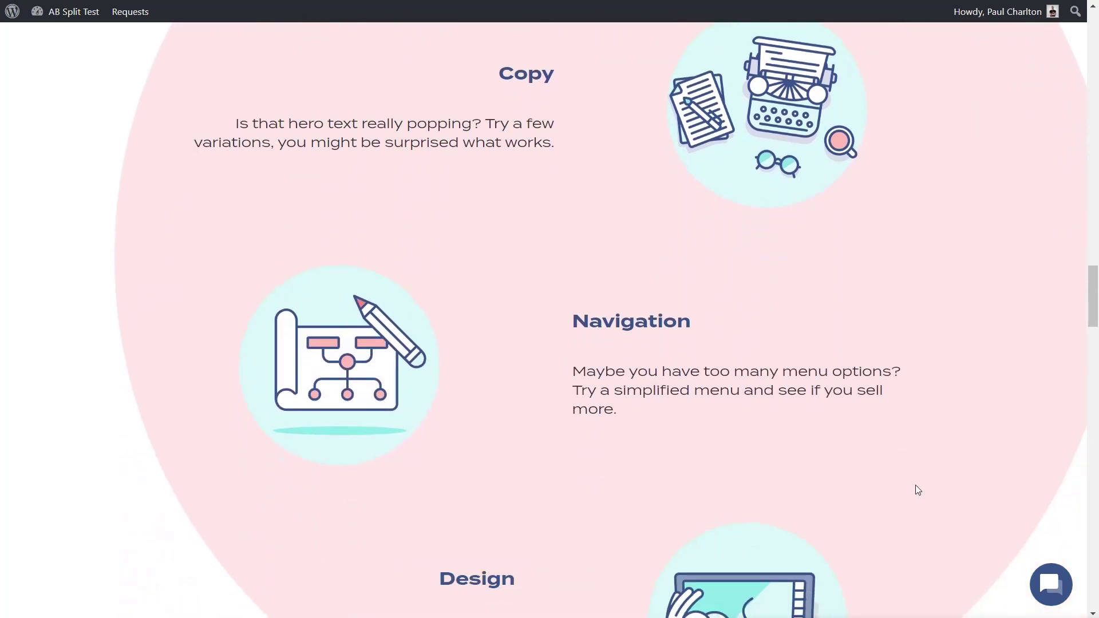
scroll(918, 491, "down", 2)
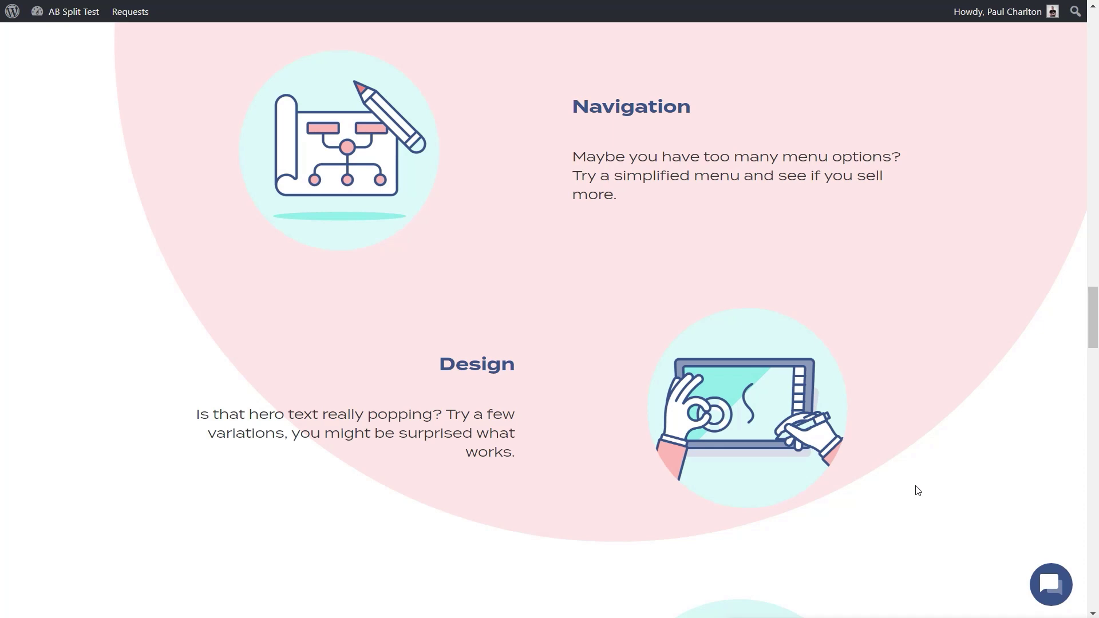
scroll(922, 549, "down", 10)
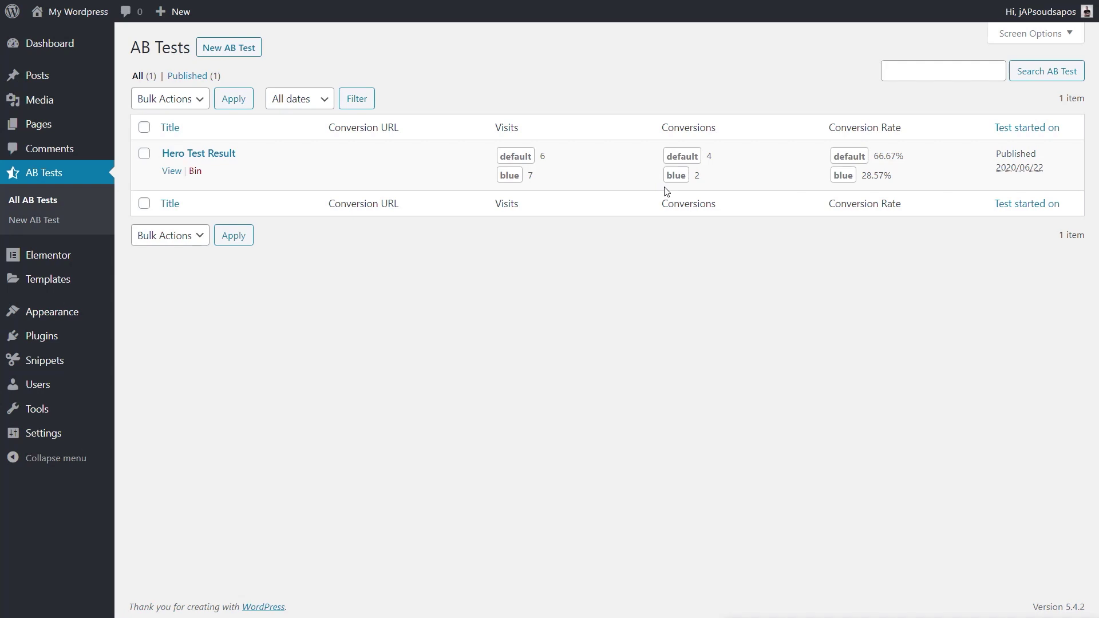
- Open the Hero Test Result test from the AB Tests list to view its results
left_click(199, 153)
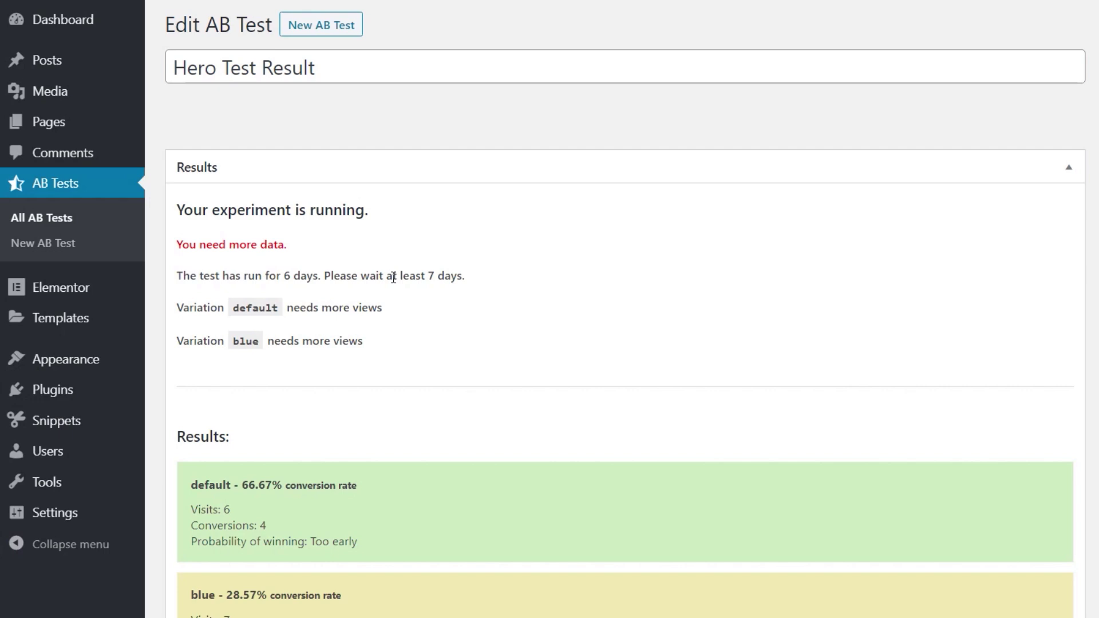
scroll(1070, 429, "down", 5)
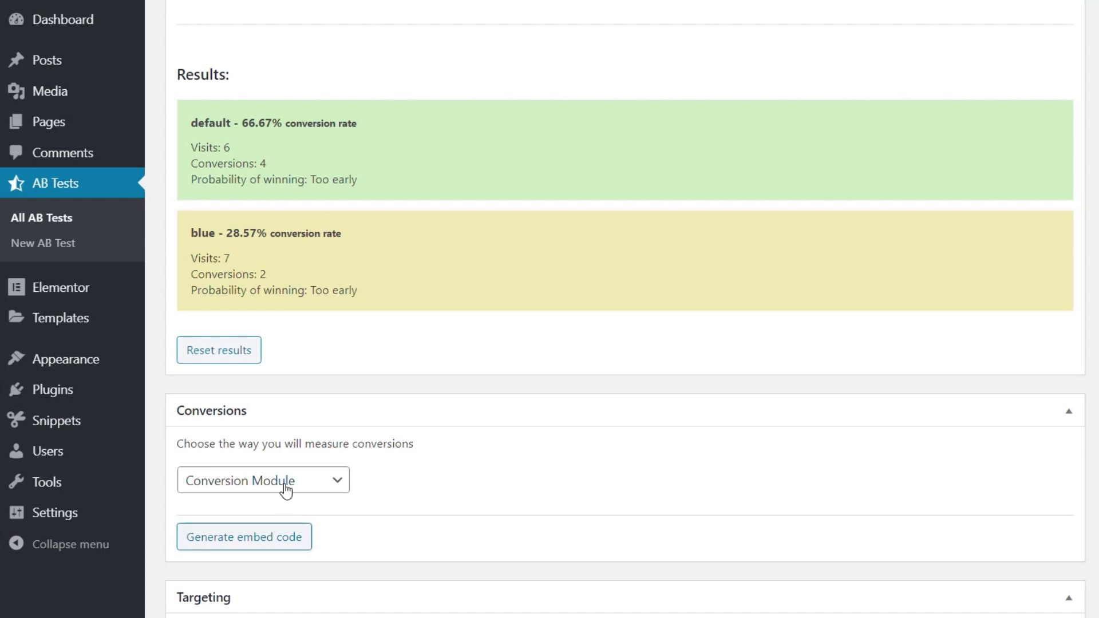
left_click(323, 482)
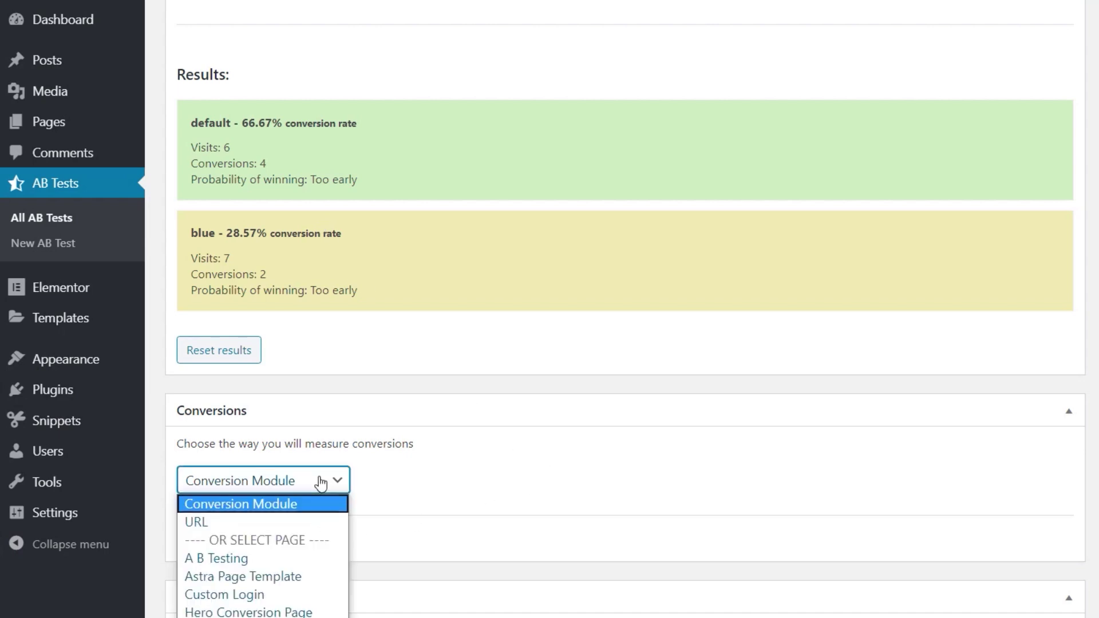
scroll(261, 454, "down", 2)
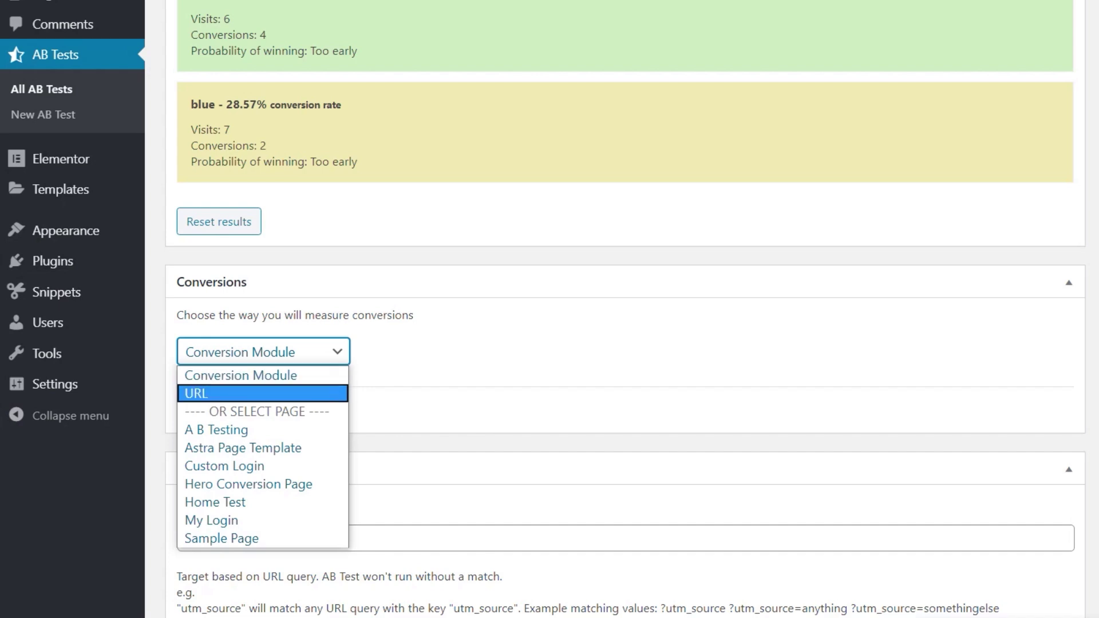
key("Escape")
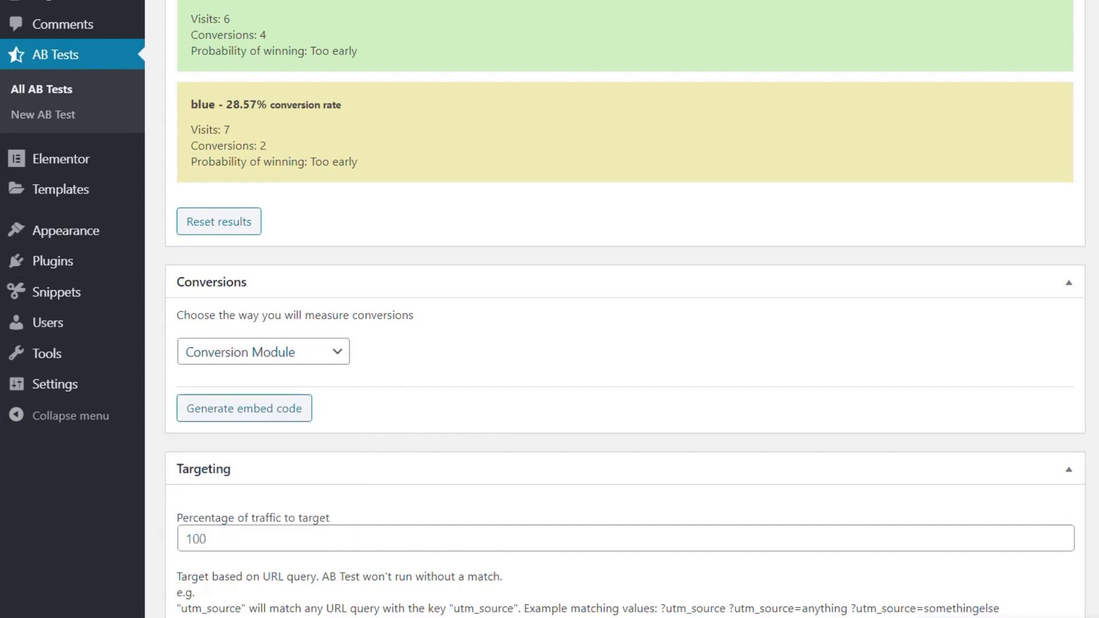
scroll(1098, 463, "down", 5)
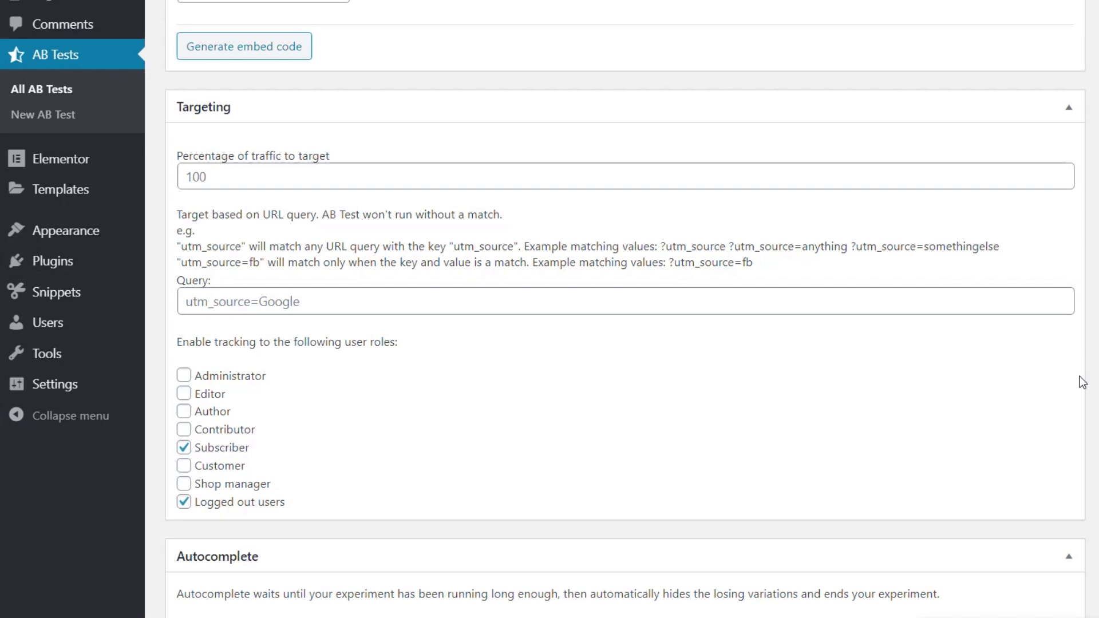
scroll(1082, 381, "down", 5)
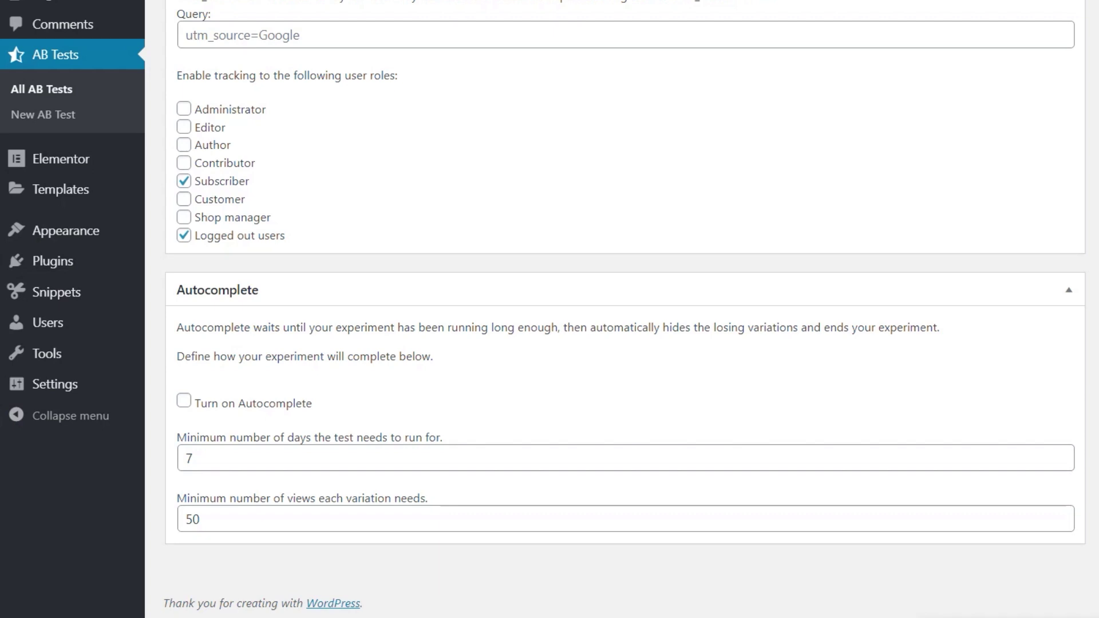
scroll(630, 309, "up", 15)
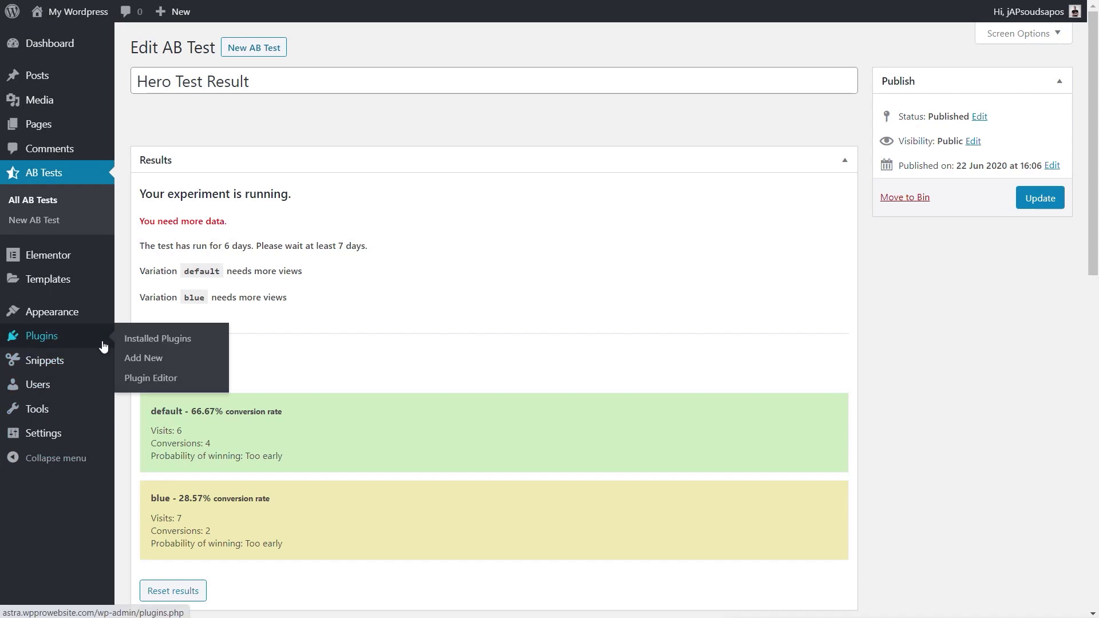
- Create a new AB test titled 'June AB Test' that tracks Customer users, and publish it
left_click(36, 221)
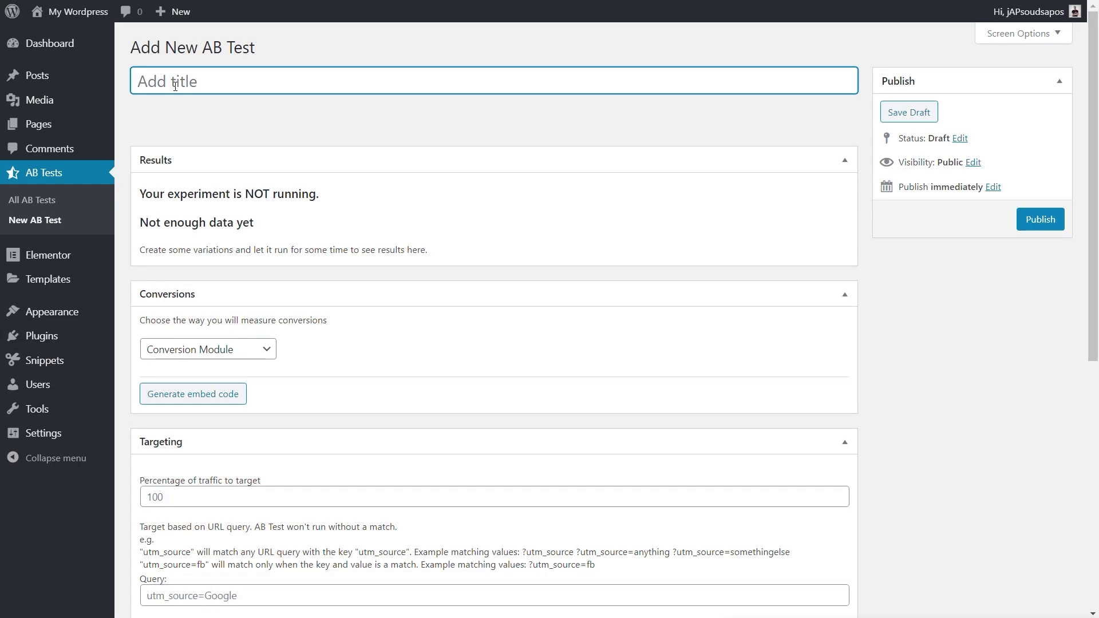
type("June AB Test")
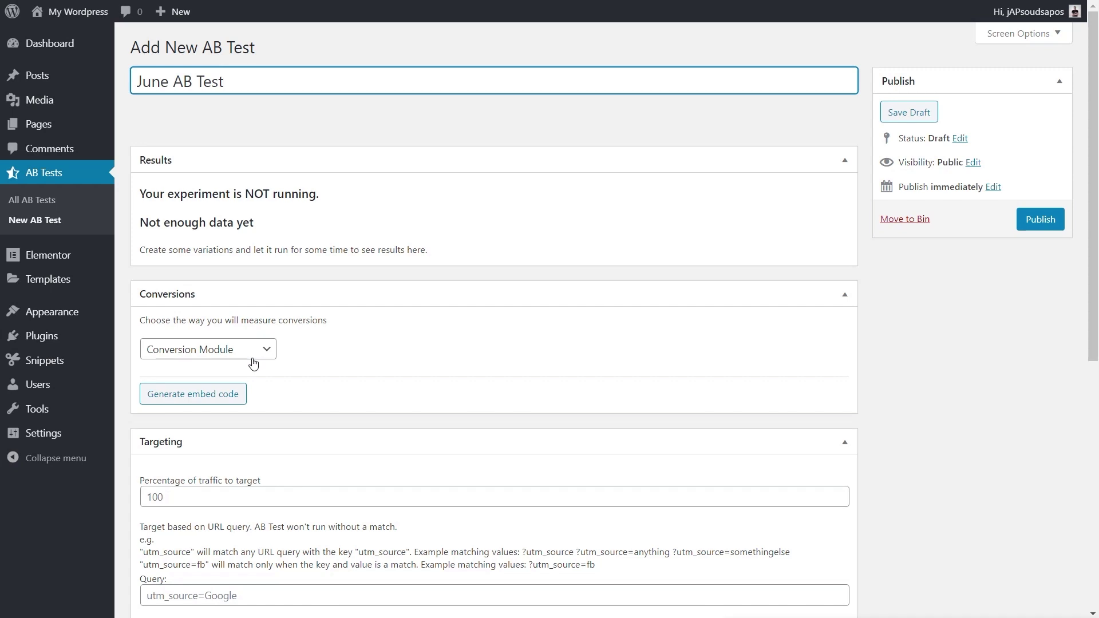
scroll(543, 385, "down", 5)
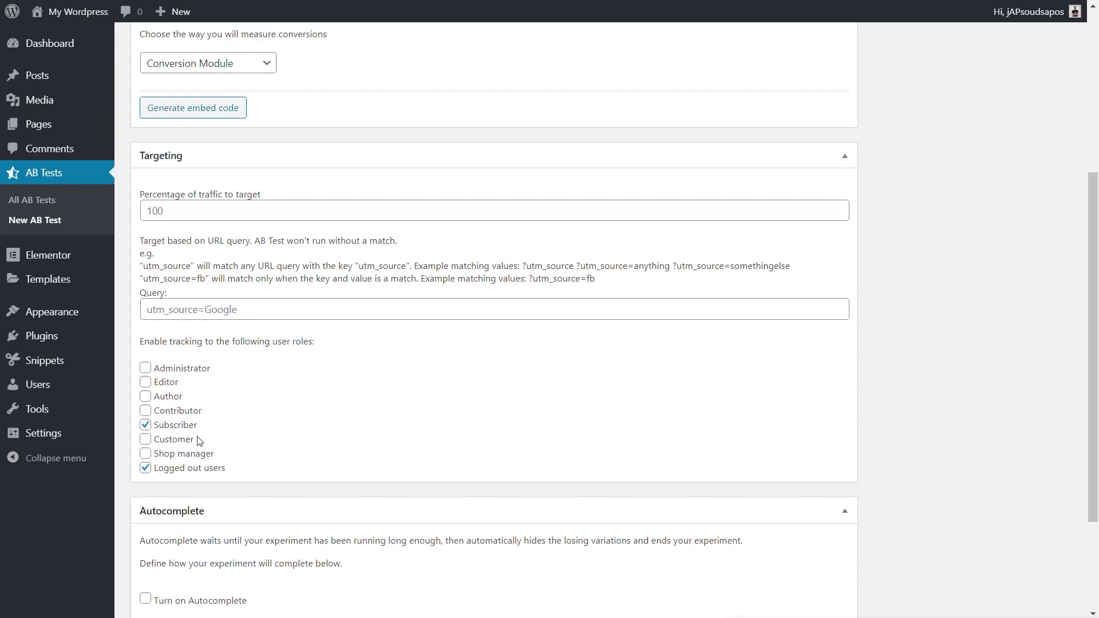
left_click(166, 443)
scroll(906, 488, "up", 5)
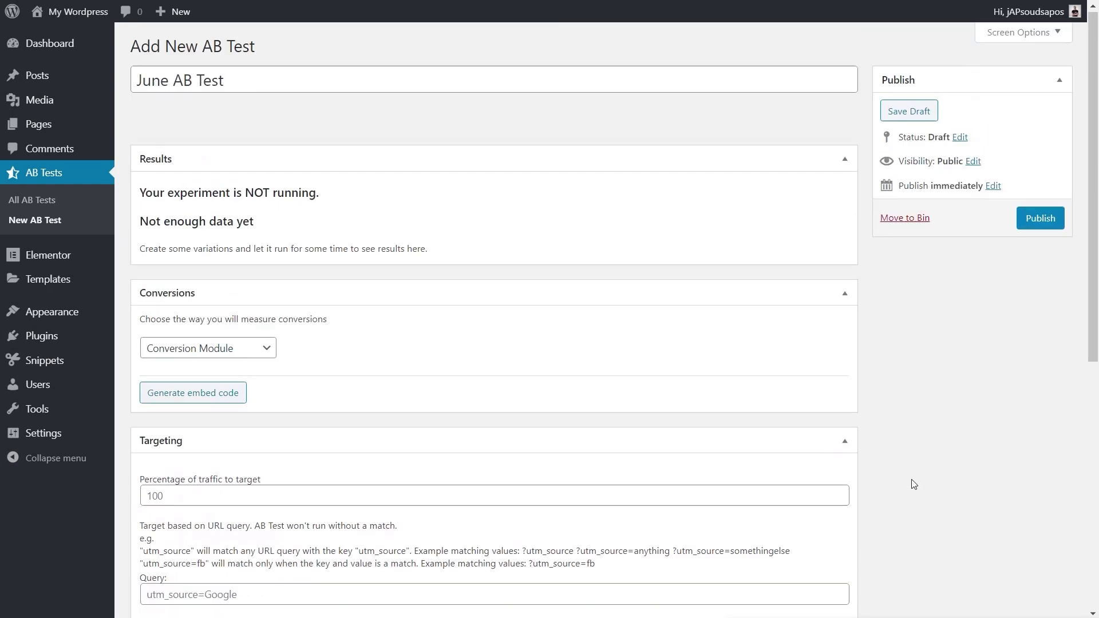
left_click(1037, 221)
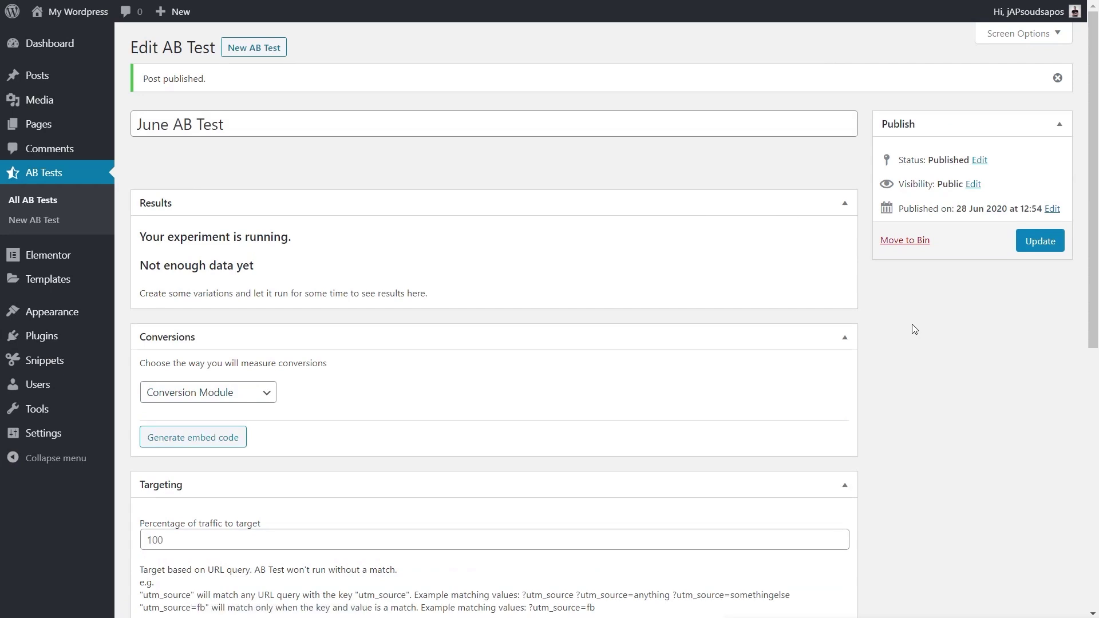
- Go to the All AB Tests list to see June AB Test beside Hero Test Result
left_click(21, 205)
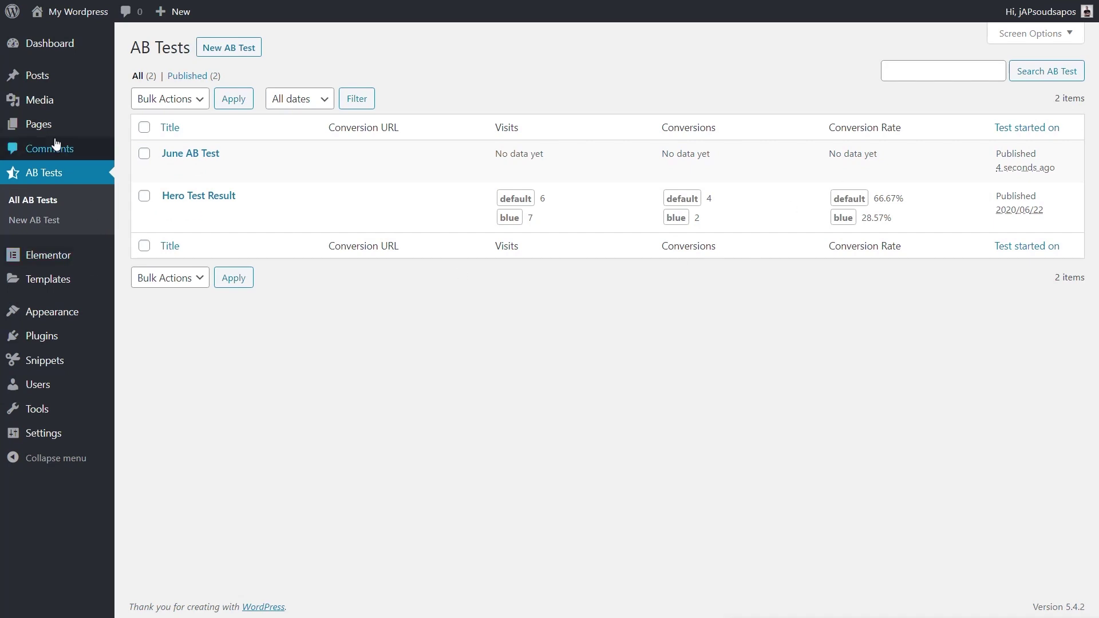
- Create and publish a page titled 'June Conversion Page', then open it in Elementor
mouse_move(49, 131)
left_click(153, 149)
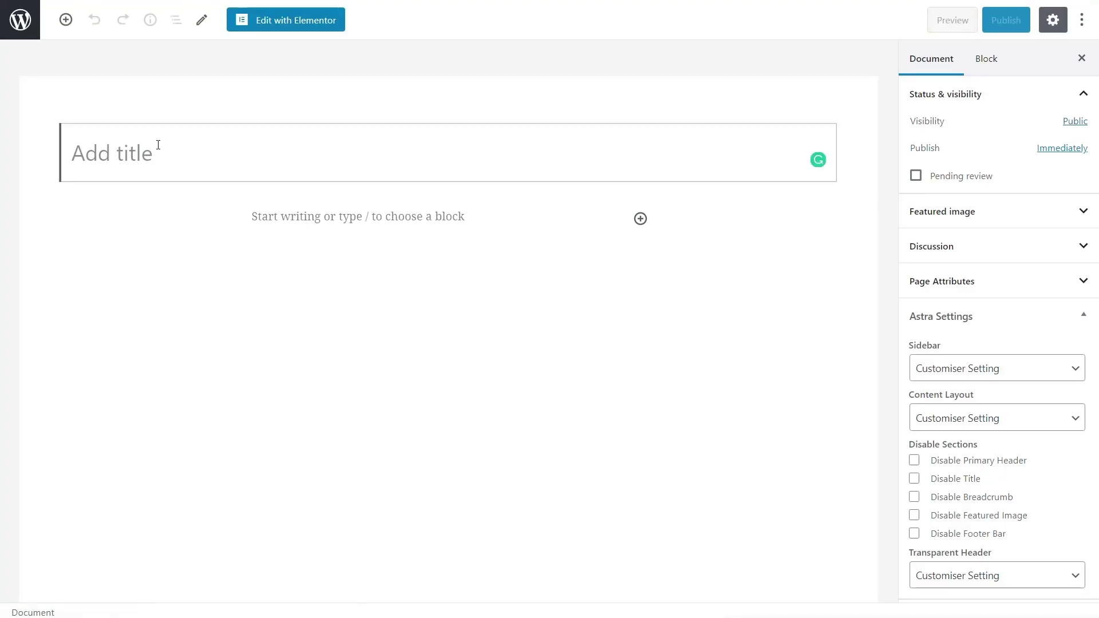
type("Ju")
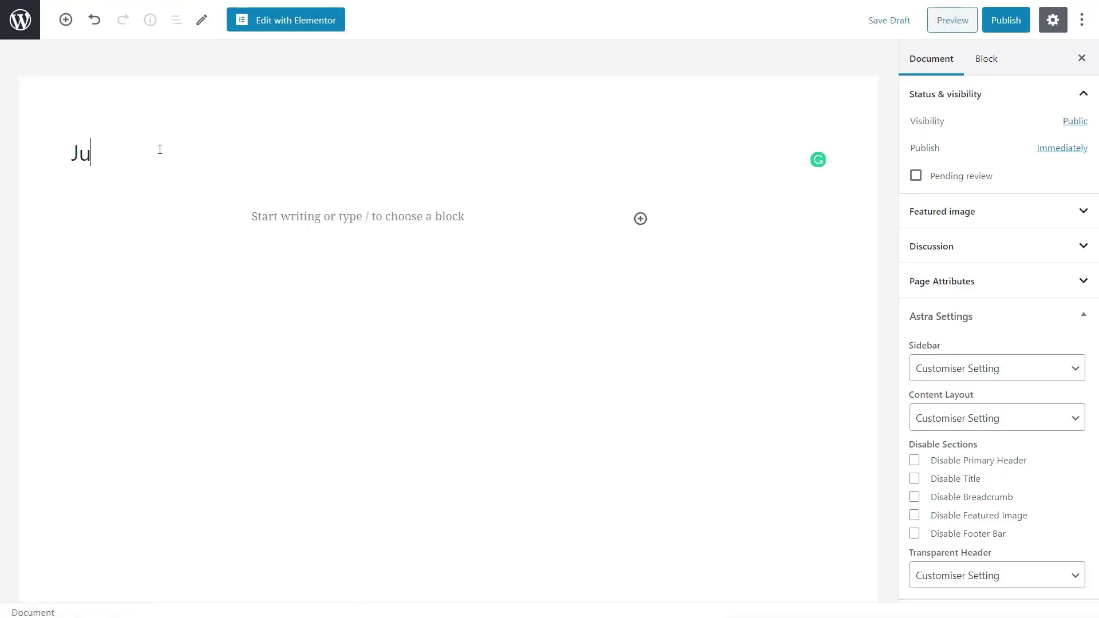
type("ne Conversion Page")
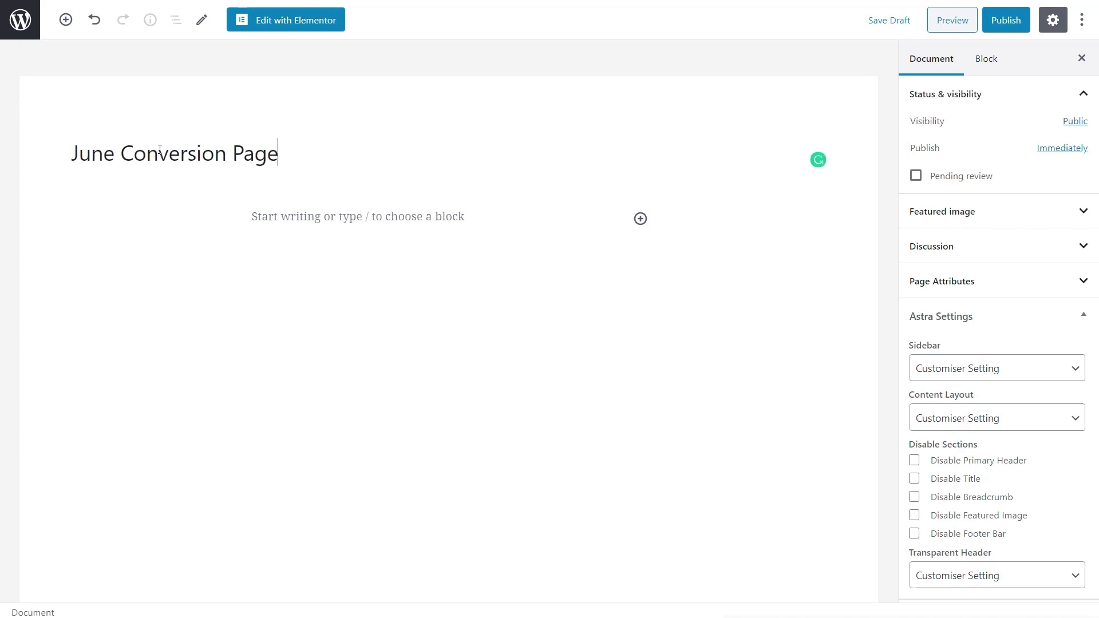
left_click(1005, 25)
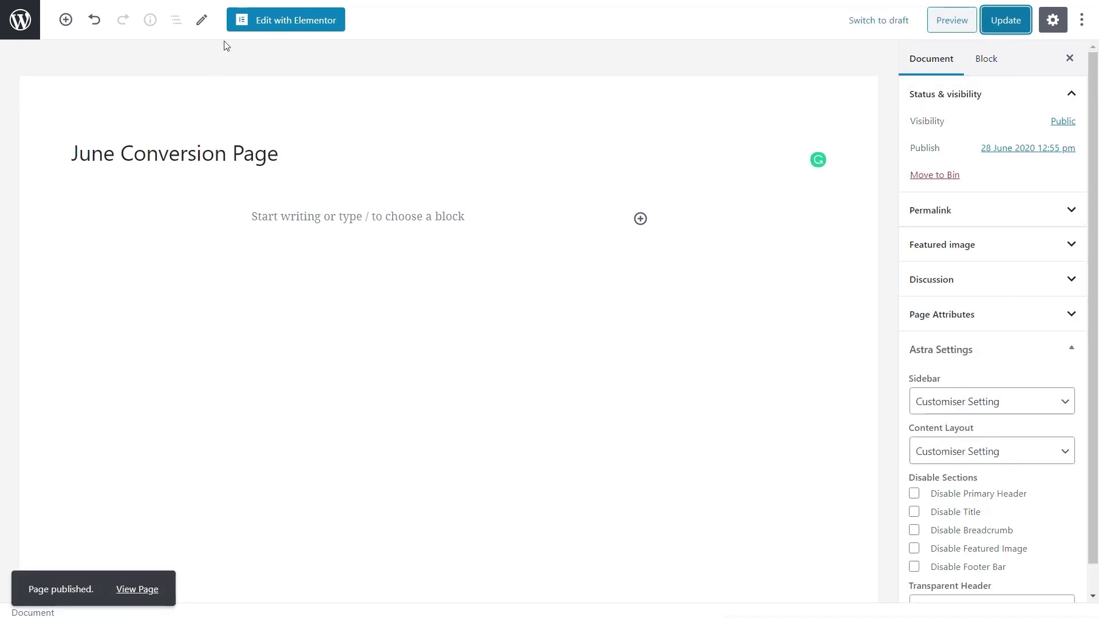
left_click(294, 25)
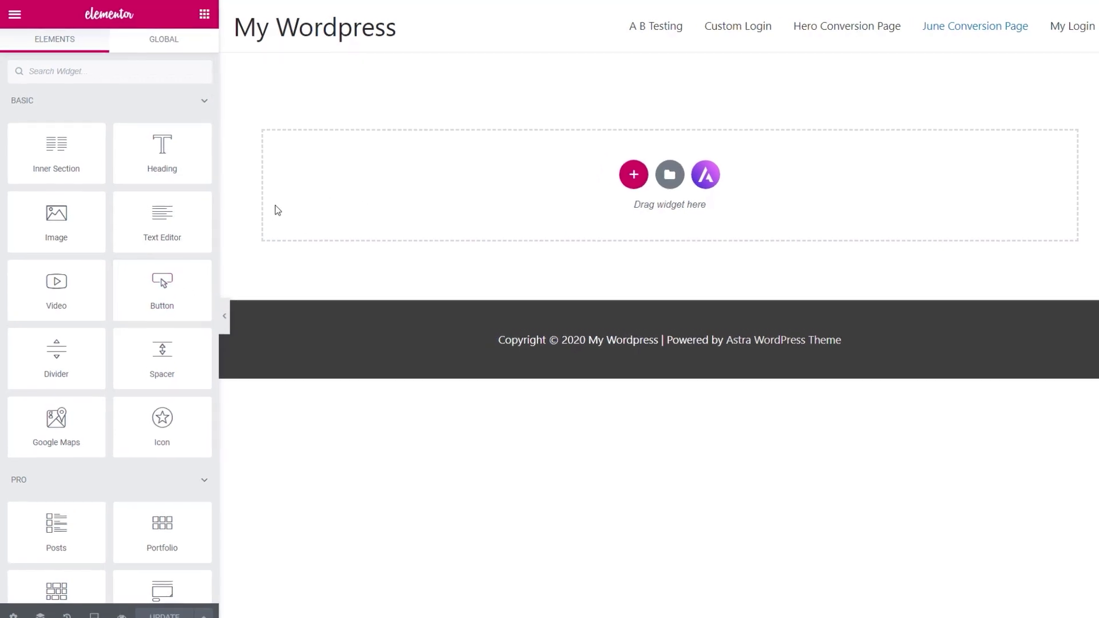
- Search the widgets for 'conver' and drag the AB test conversion widget onto the page
left_click(121, 74)
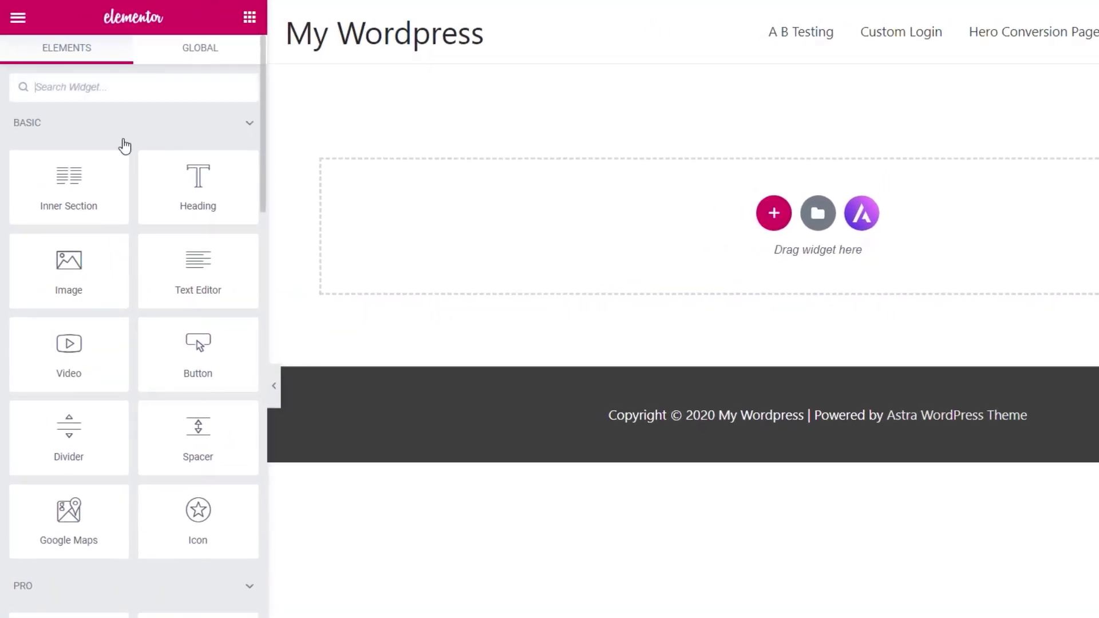
type("conver")
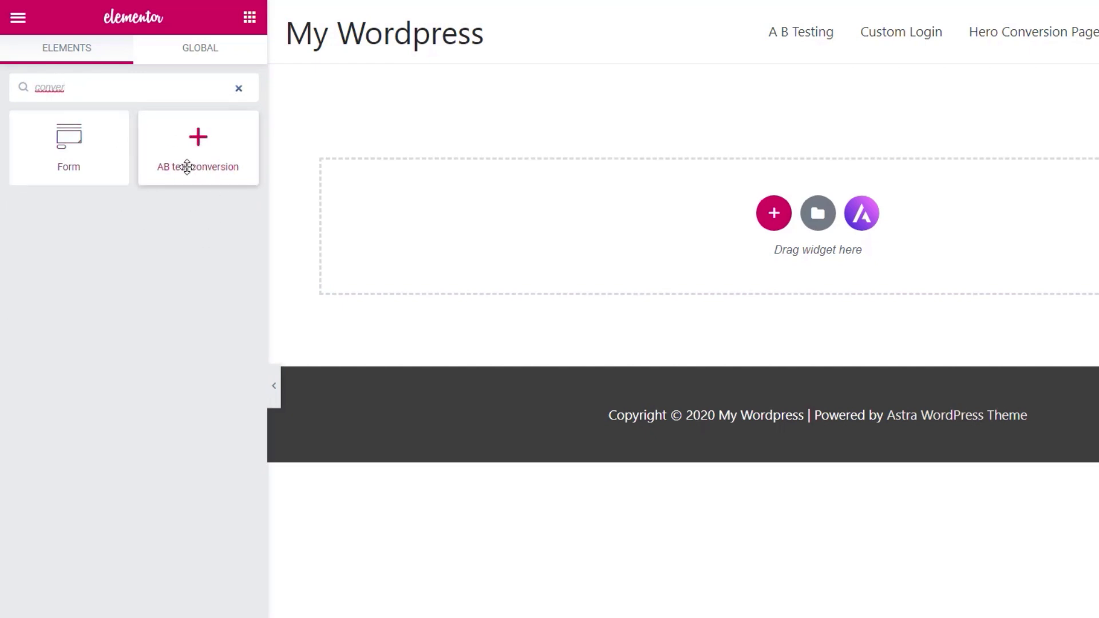
left_click(192, 145)
left_click_drag(193, 145, 498, 211)
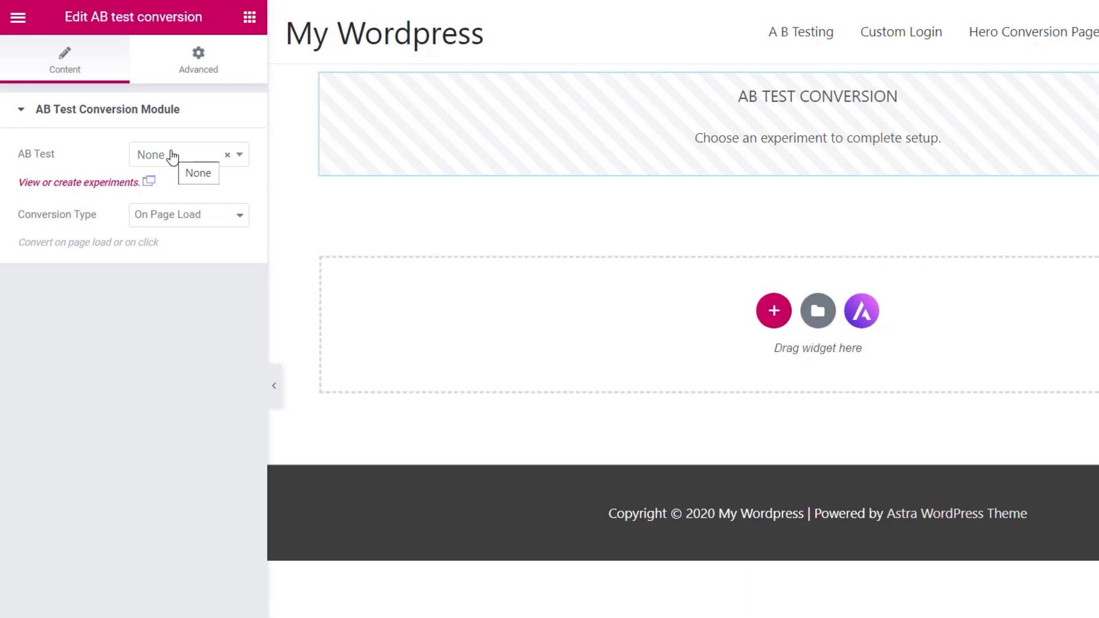
- Select June AB Test as the widget's experiment, keeping Conversion Type on On Page Load
left_click(245, 162)
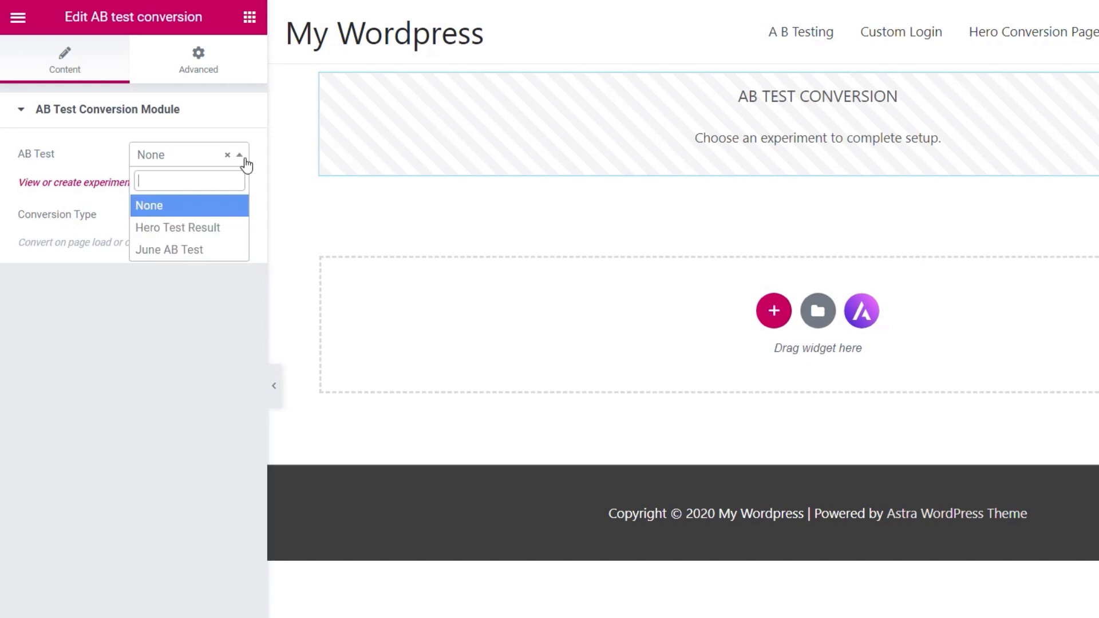
left_click(200, 257)
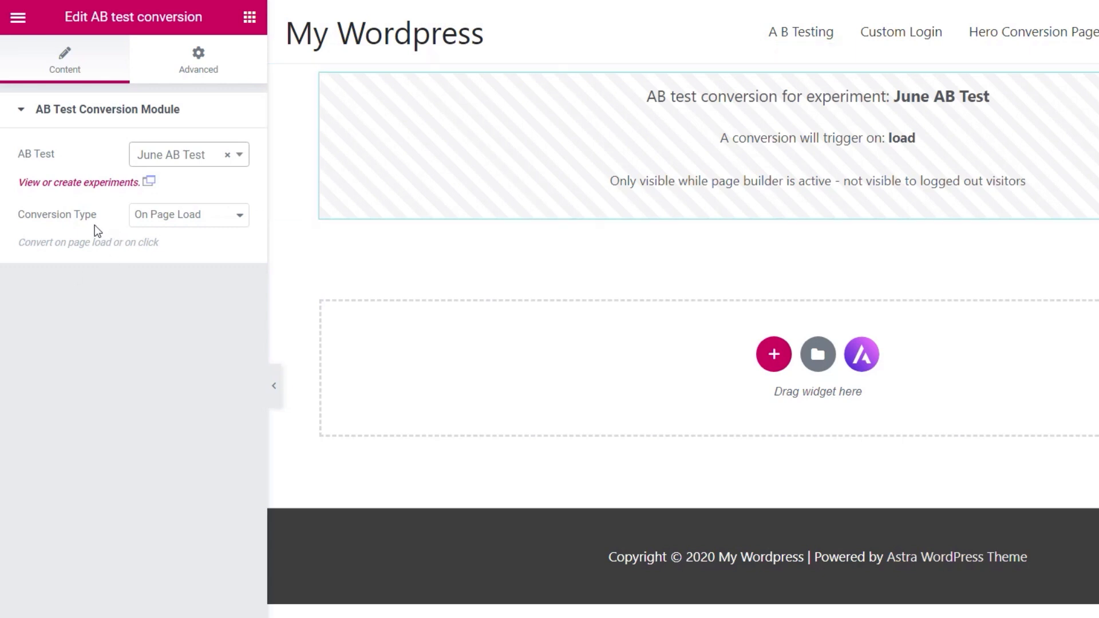
left_click(240, 221)
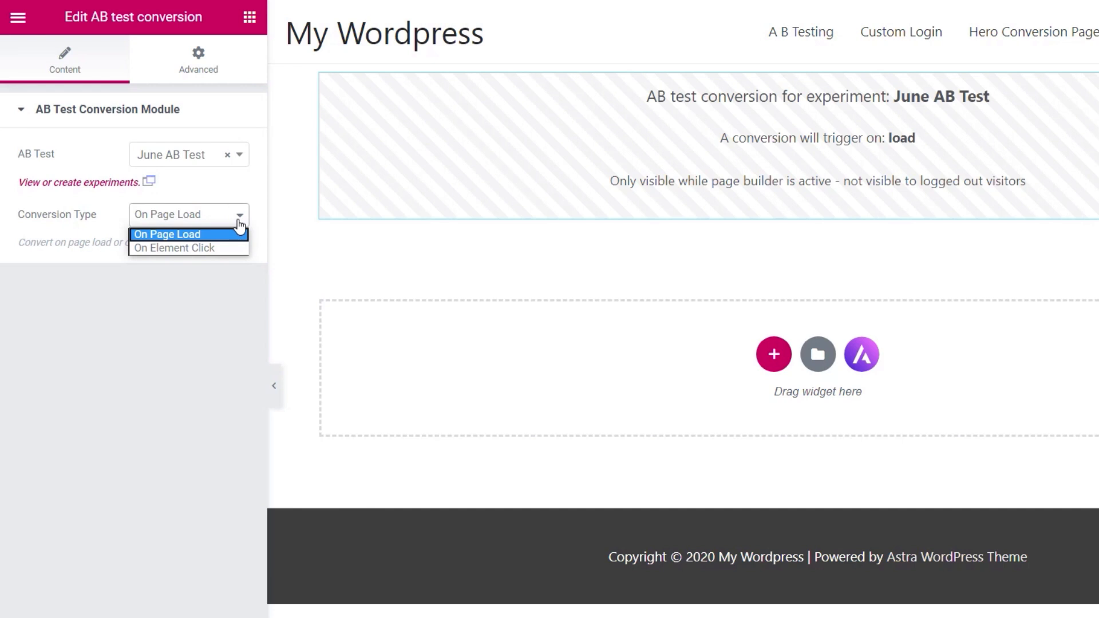
left_click(197, 235)
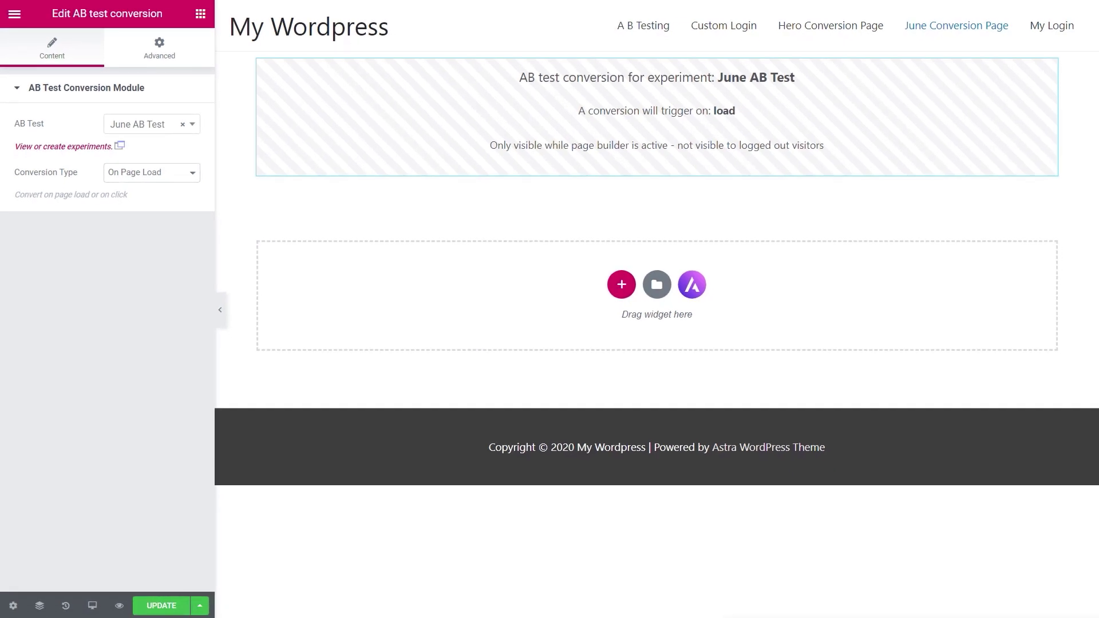
- Paste the 'Thank you for clicking!' heading into the empty section and save the page
right_click(380, 281)
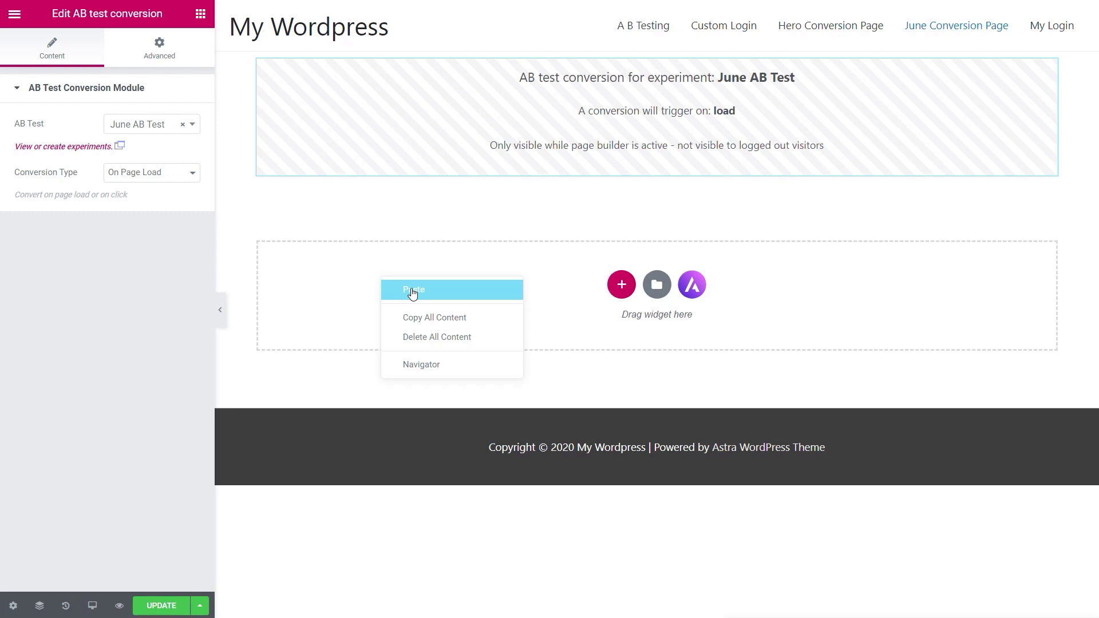
left_click(413, 290)
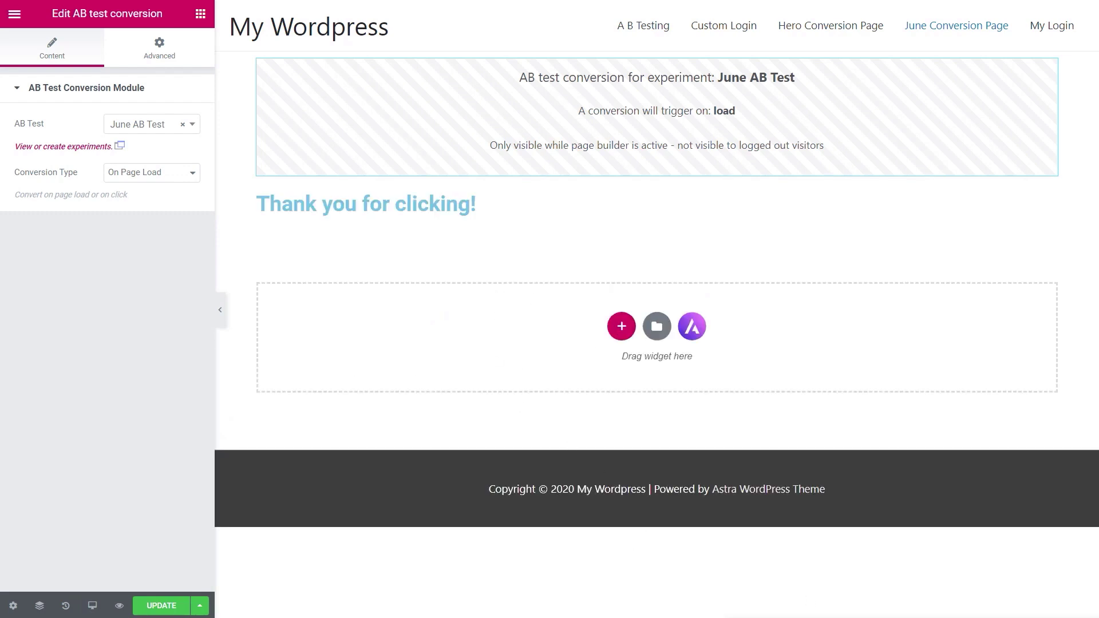
left_click(170, 607)
- Leave Elementor for the dashboard, then add and publish a new page titled 'My AB Tet June'
left_click(14, 18)
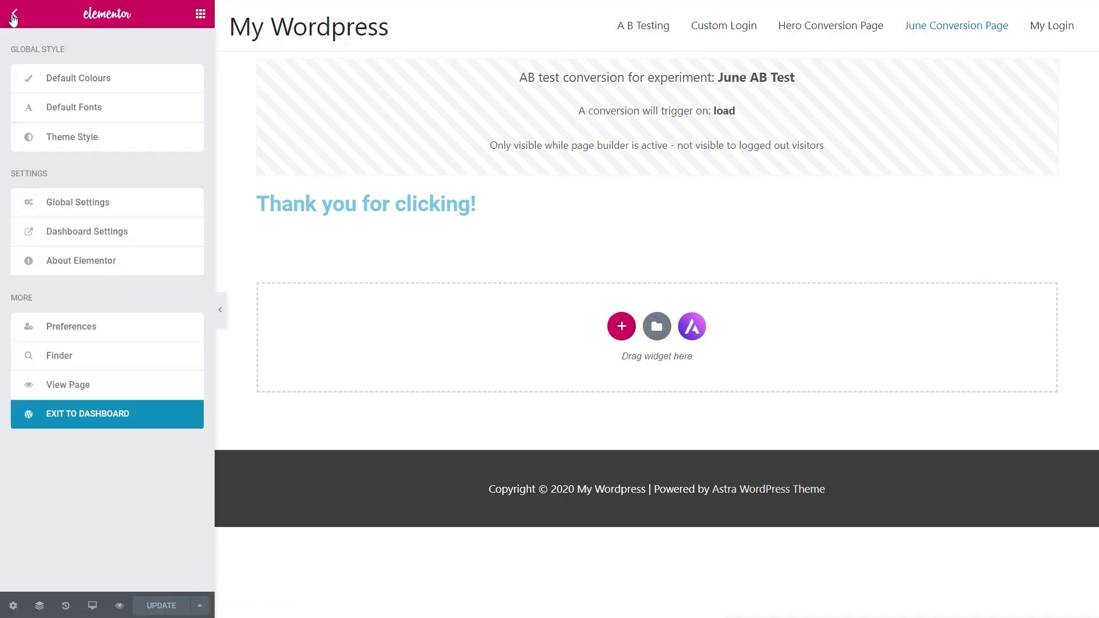
left_click(125, 423)
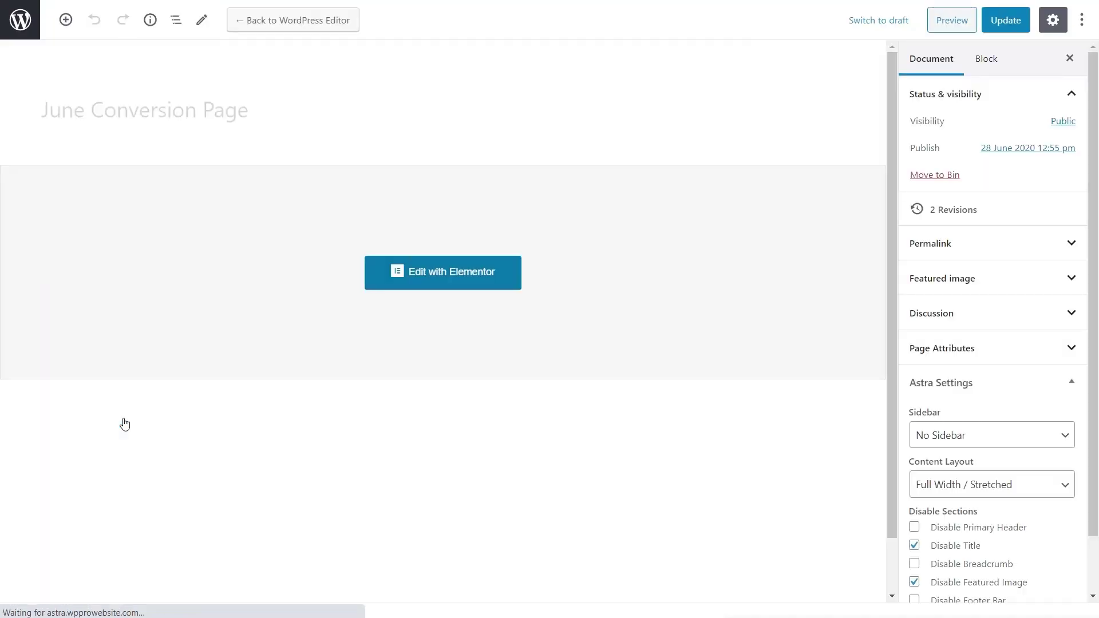
left_click(17, 23)
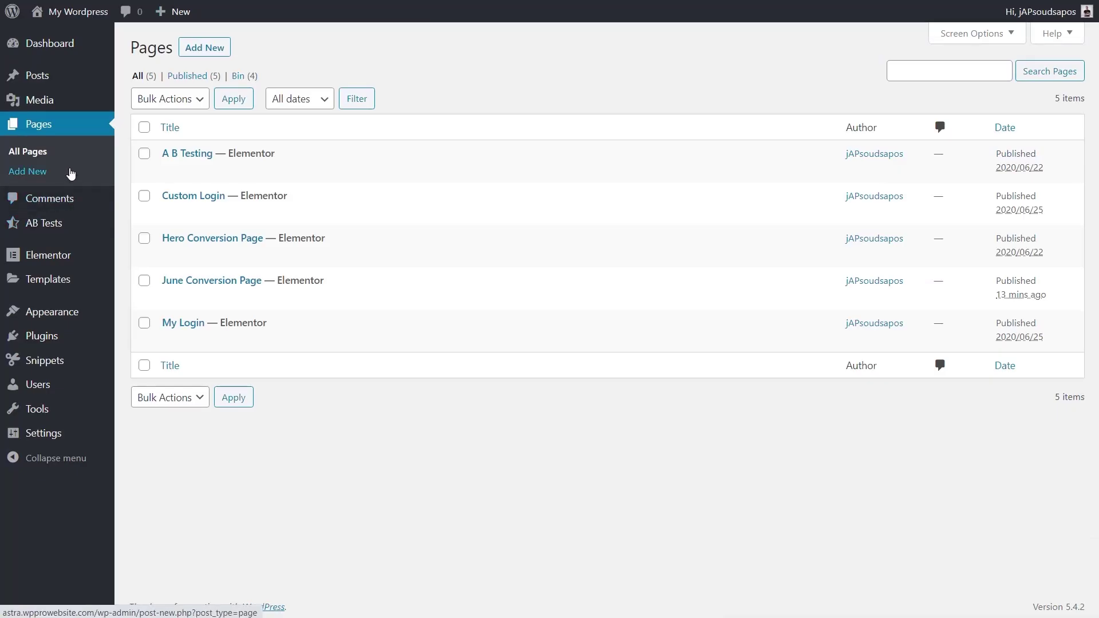
left_click(216, 50)
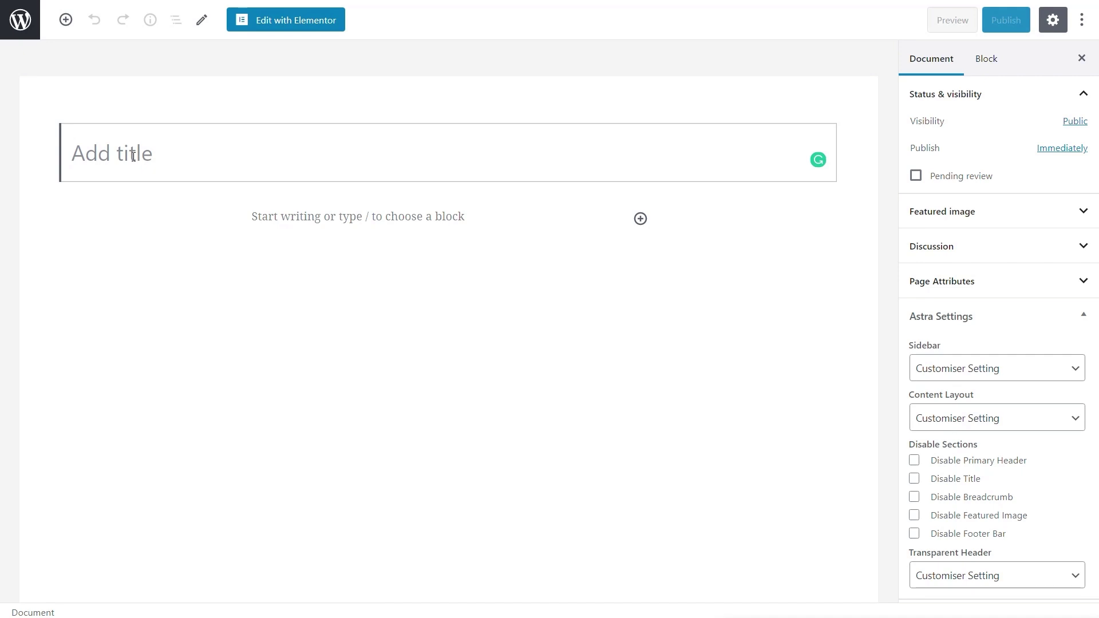
type("My AB Tet Jun")
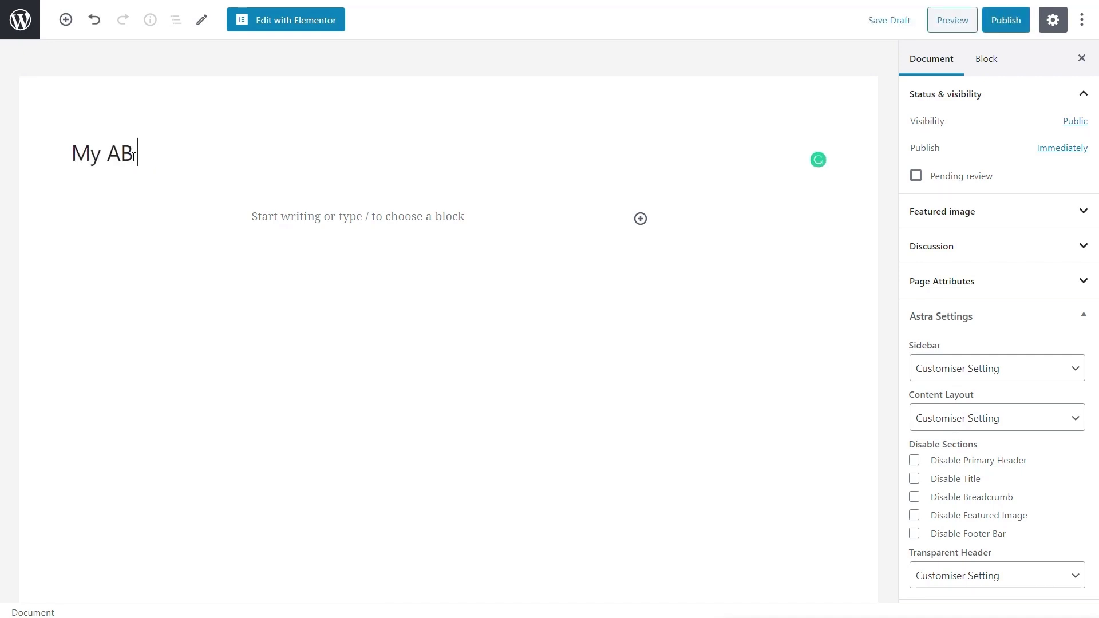
type("e")
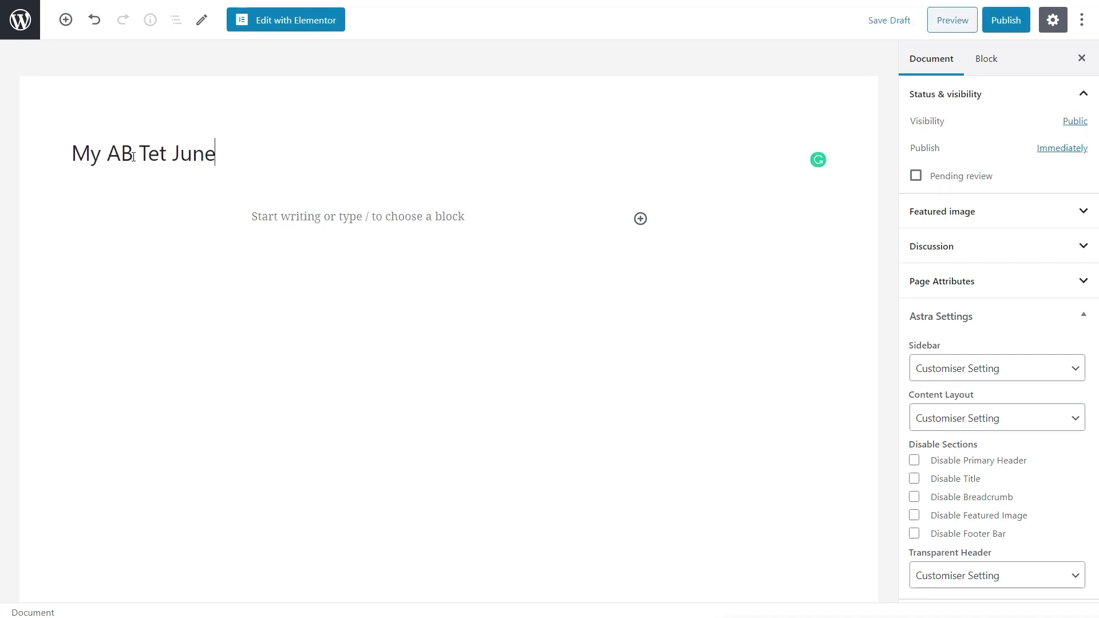
left_click(1002, 19)
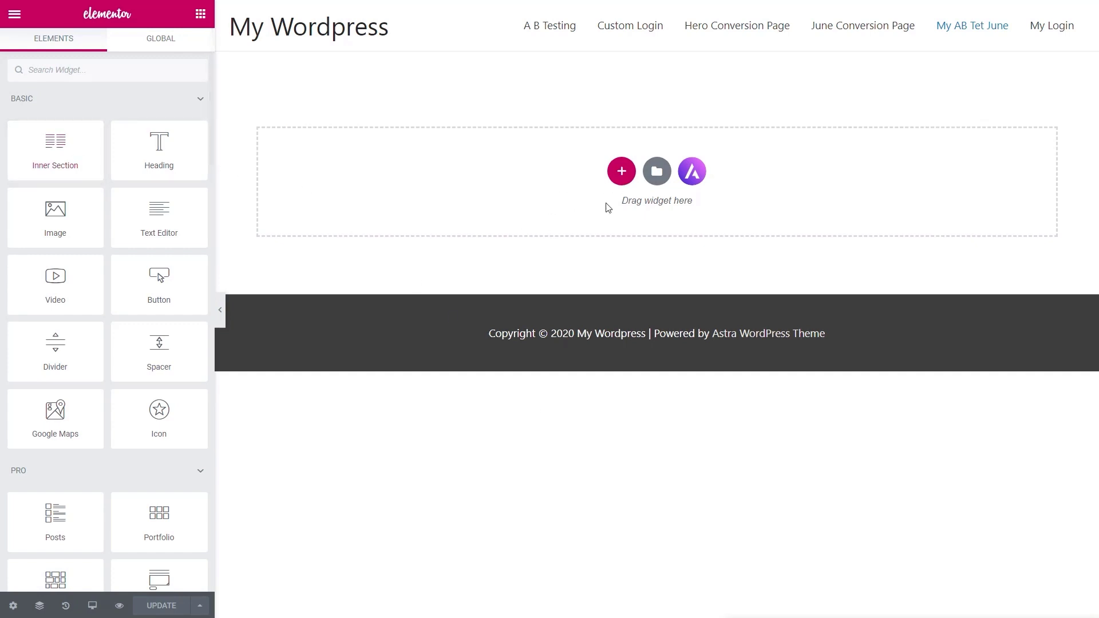
- Add a new single-column section and set its minimum height to 8
left_click(621, 172)
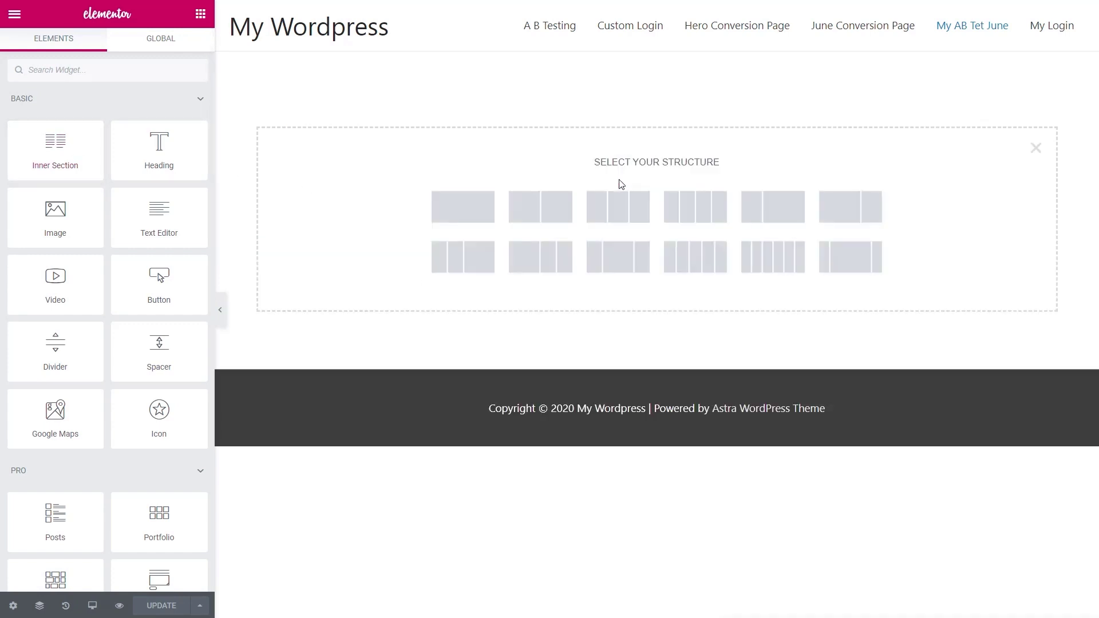
left_click(457, 216)
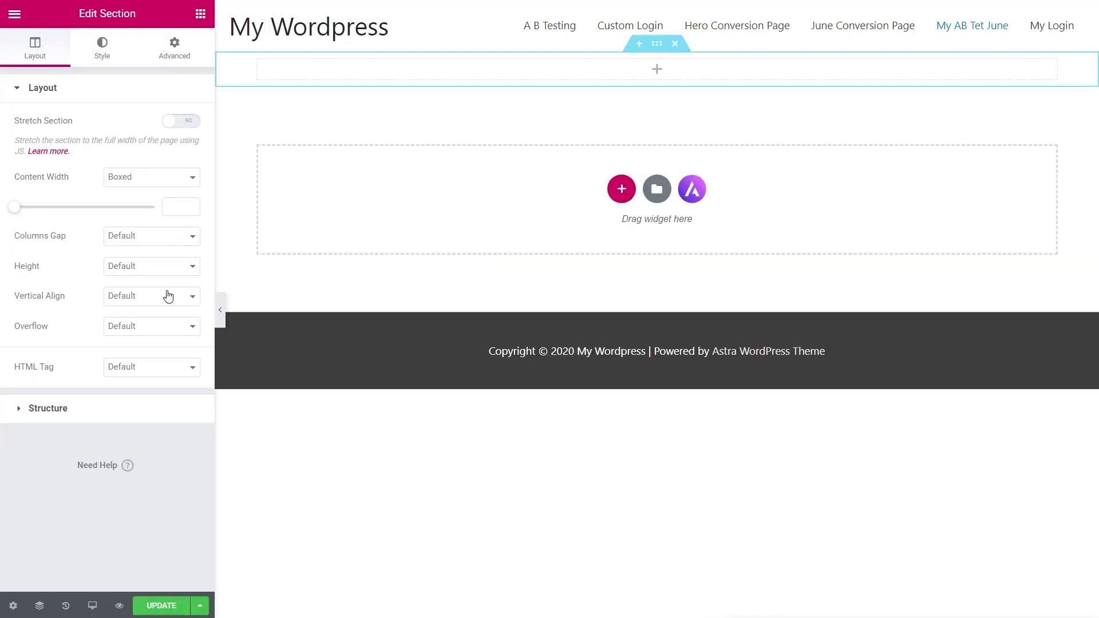
left_click(147, 268)
left_click(148, 304)
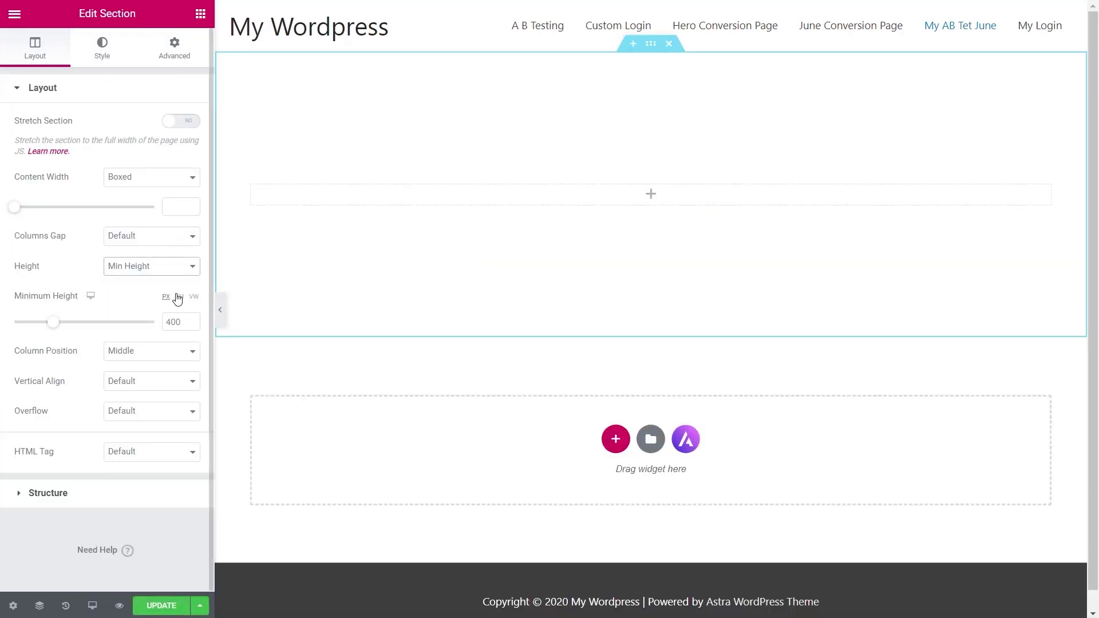
key("BackSpace")
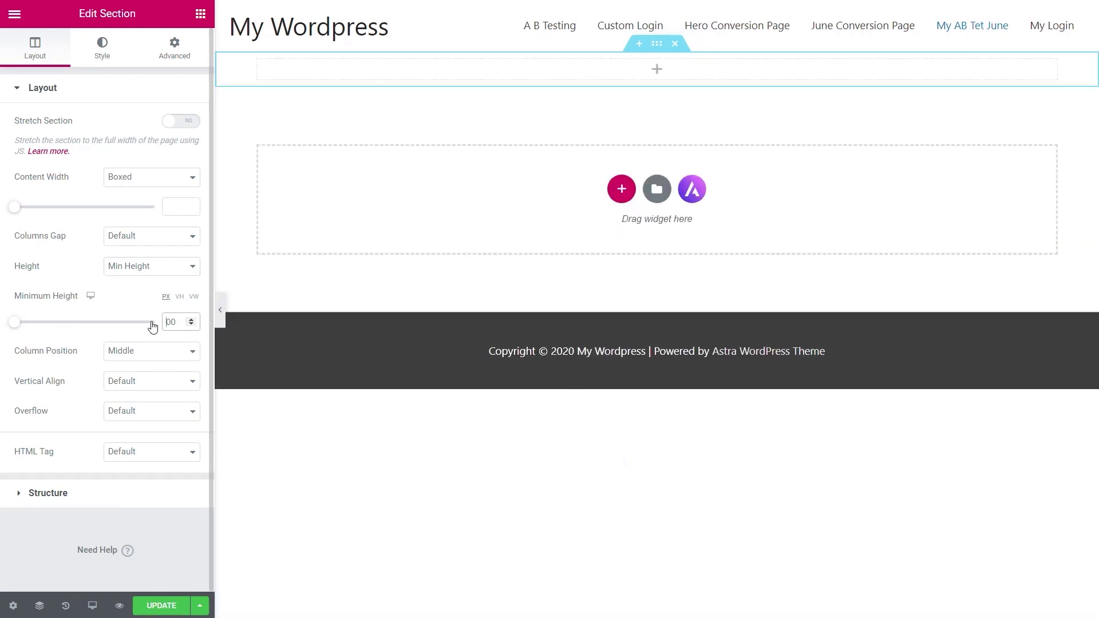
type("8")
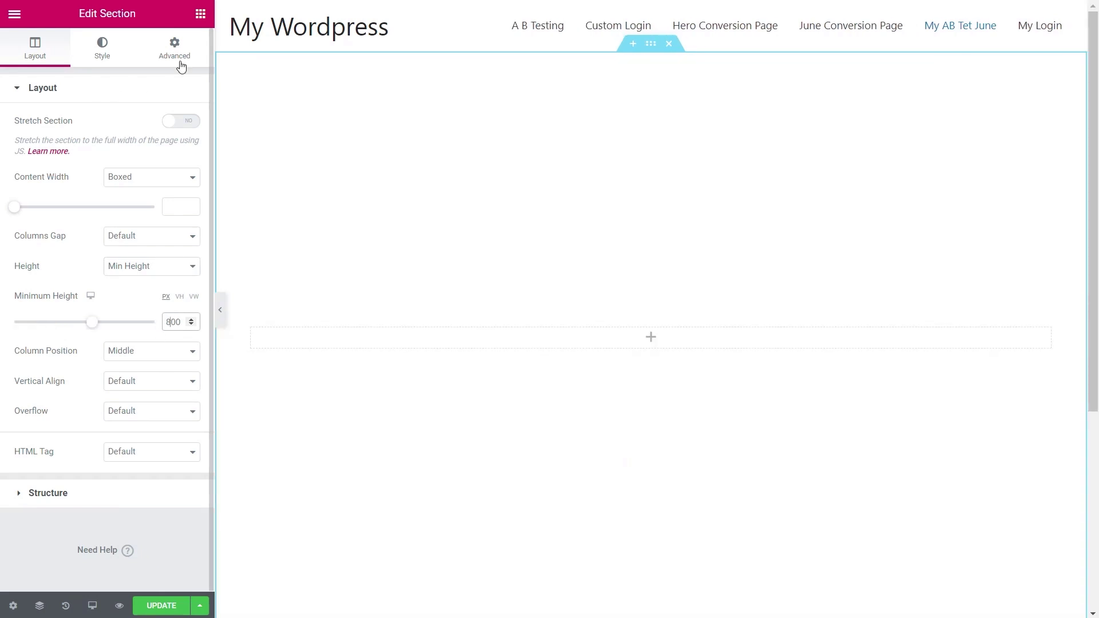
- Give the section a classic mountain-lake photo background: Centre Centre, No-repeat, Cover
left_click(100, 49)
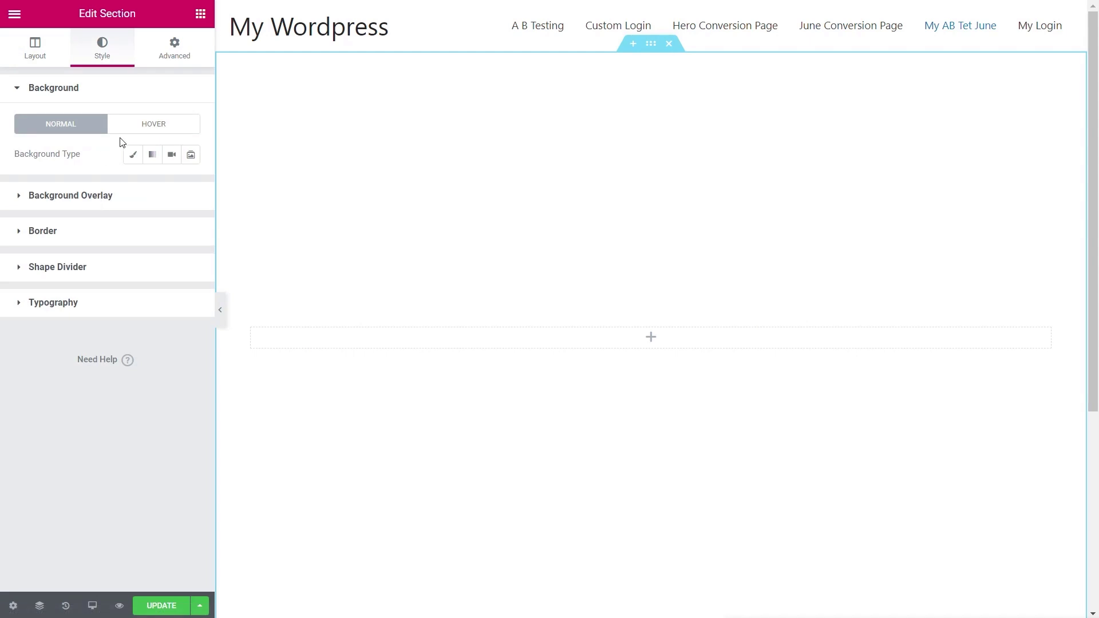
left_click(128, 155)
left_click(106, 271)
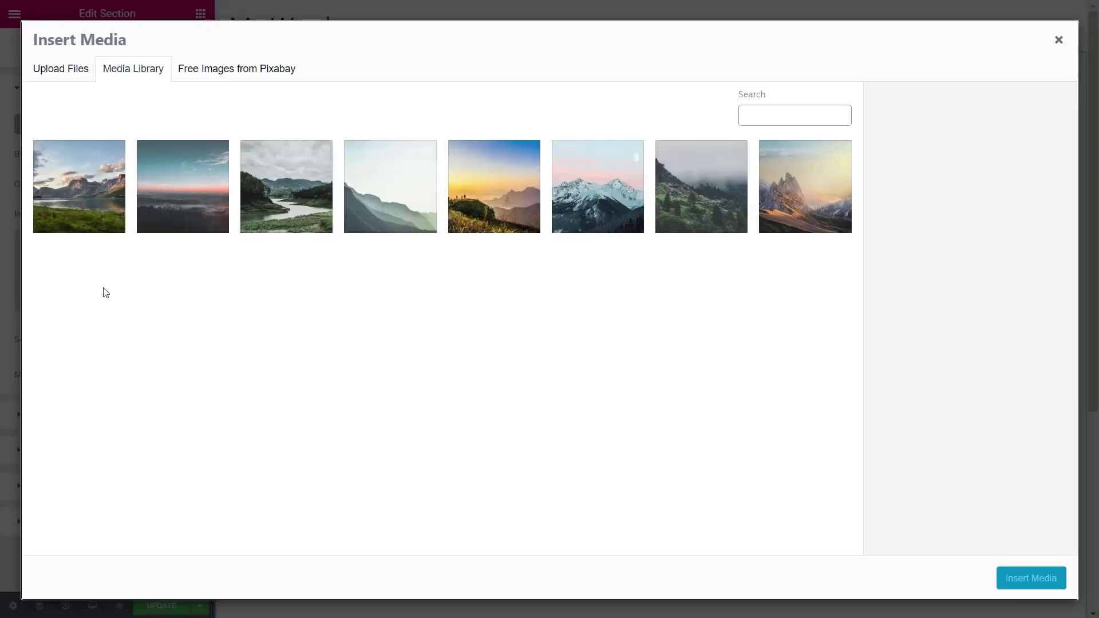
left_click(100, 211)
left_click(1041, 580)
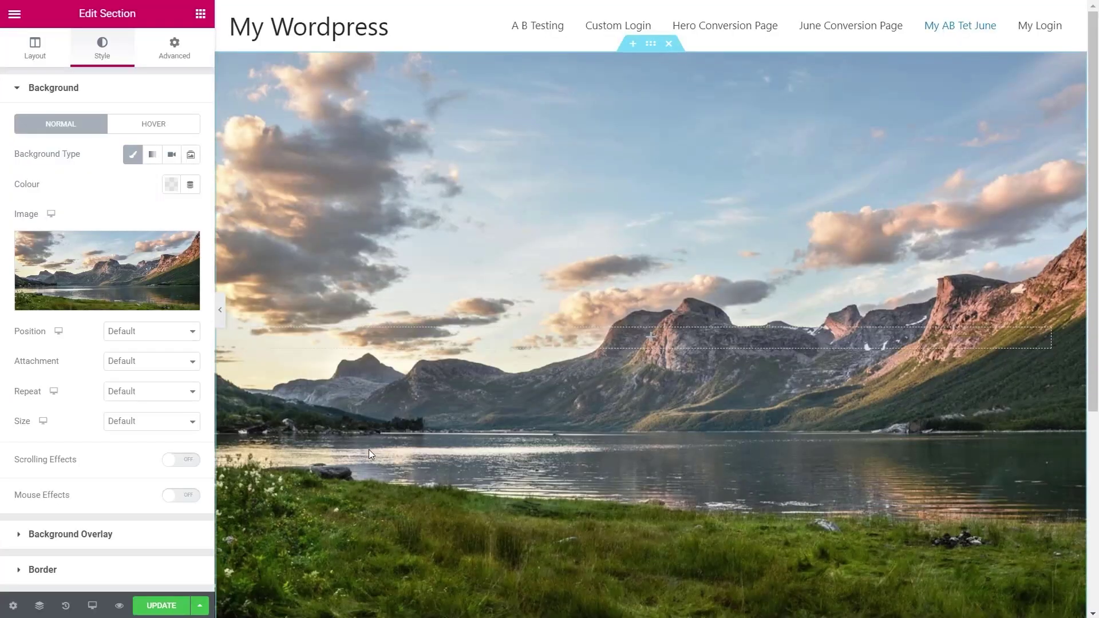
left_click(143, 332)
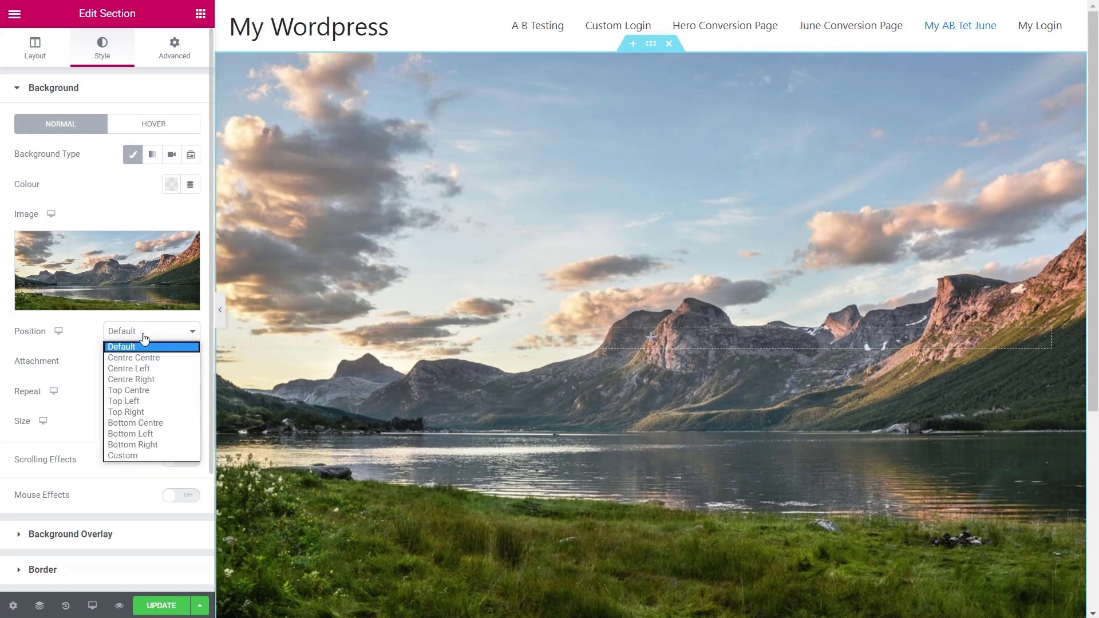
left_click(150, 359)
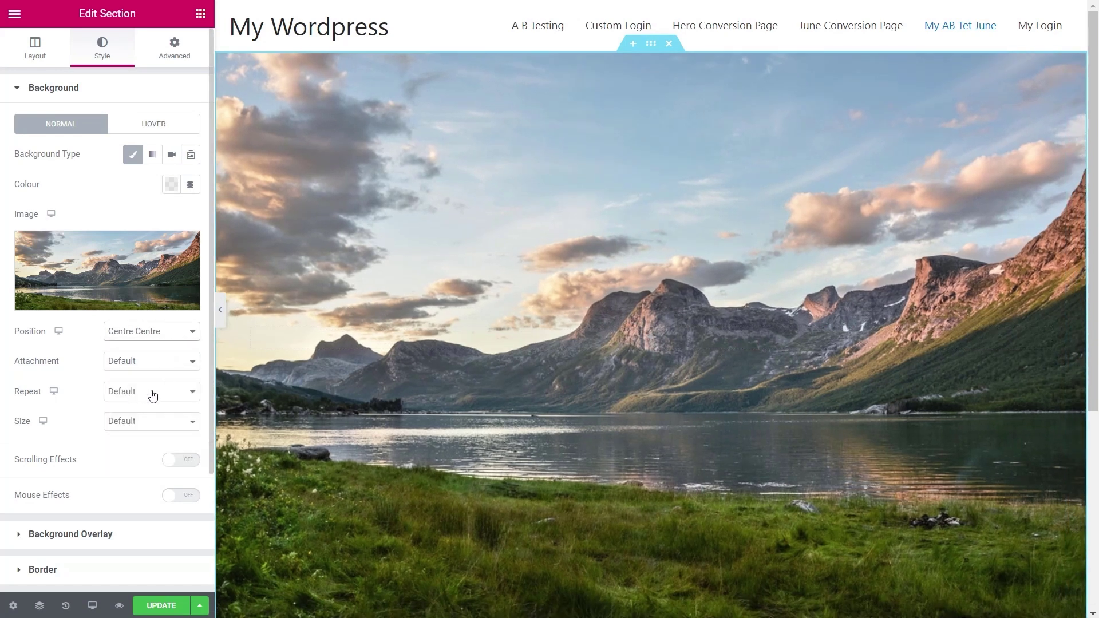
left_click(150, 393)
left_click(149, 422)
left_click(147, 423)
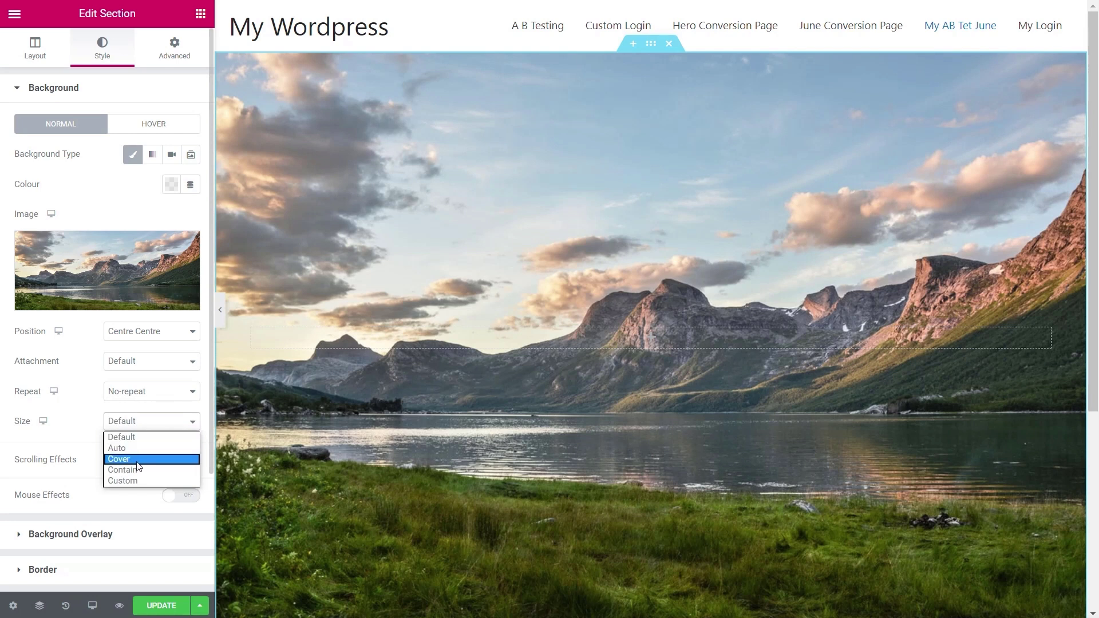
left_click(138, 460)
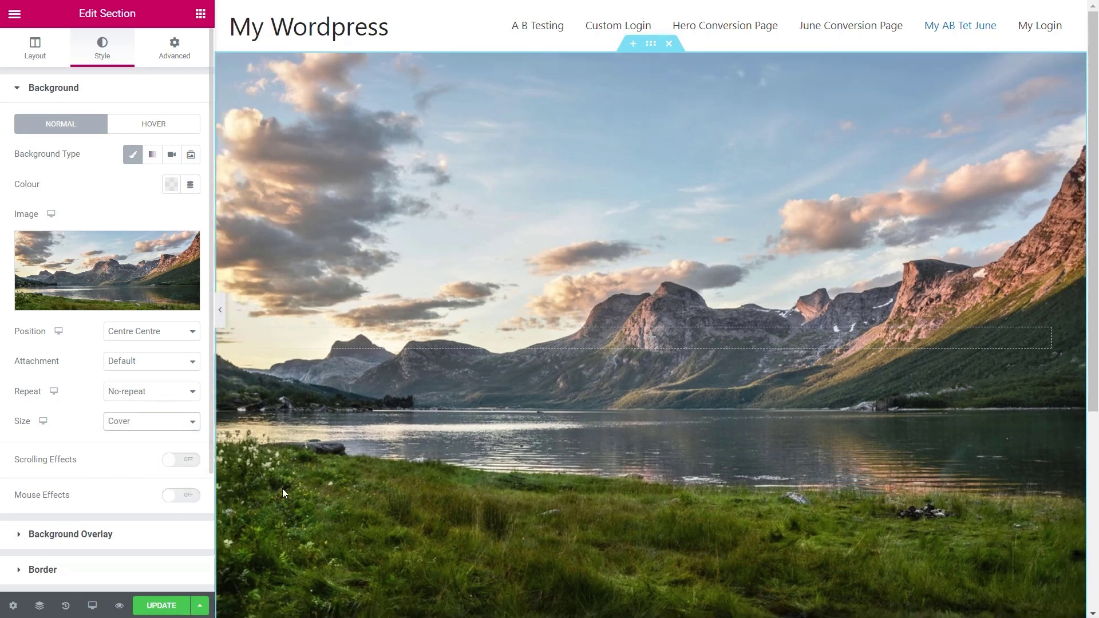
left_click(79, 536)
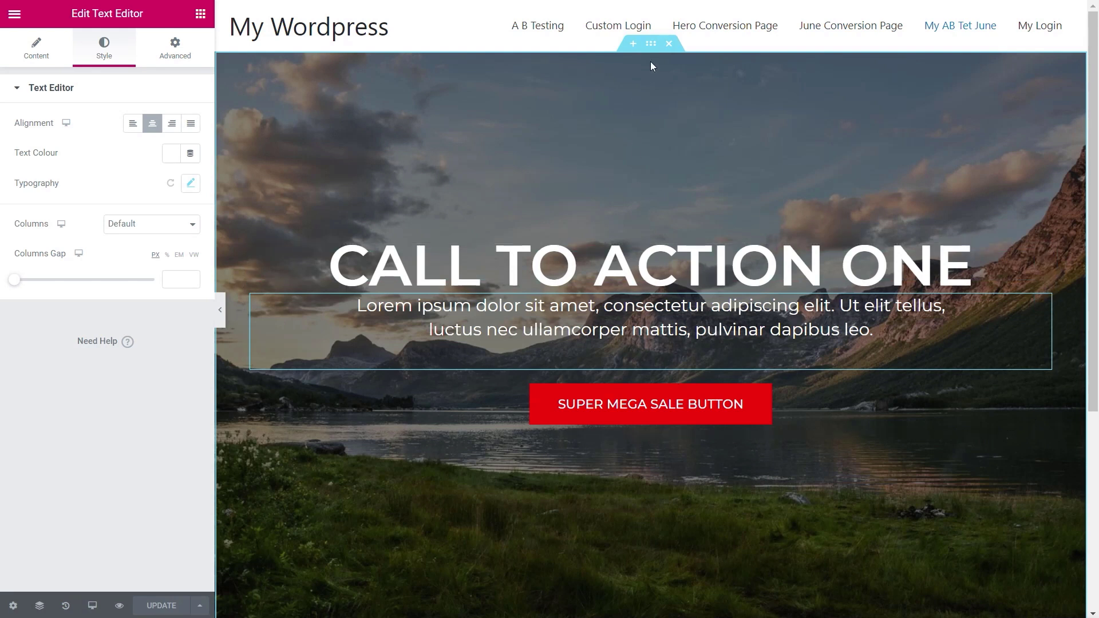
- Set the hero section's AB Split Test experiment to June AB Test with variation name 'default'
left_click(651, 46)
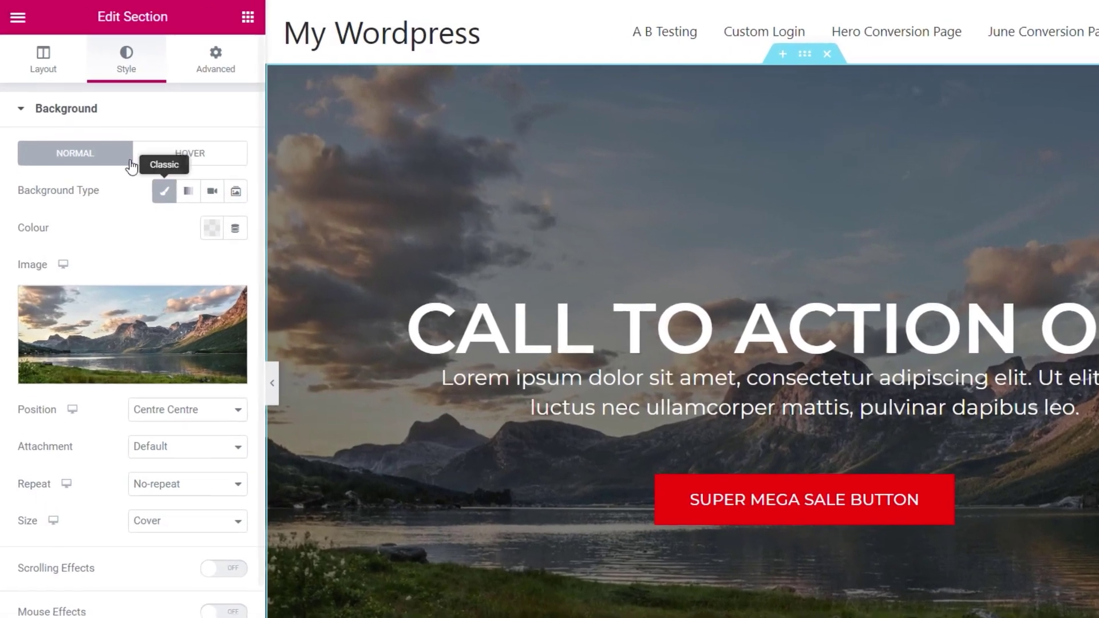
left_click(217, 58)
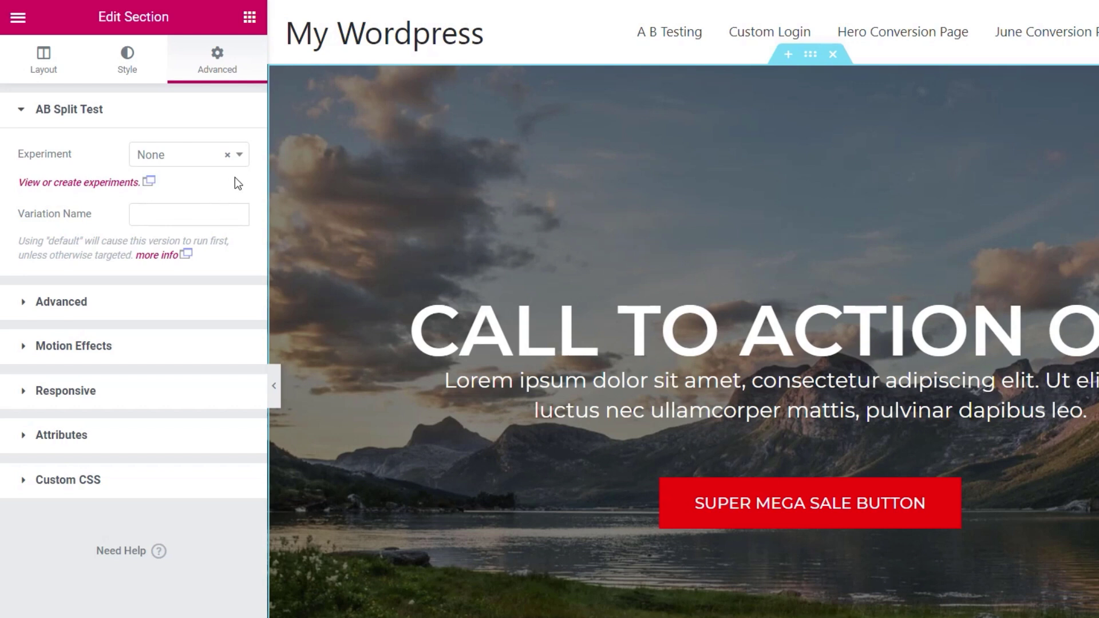
left_click(240, 156)
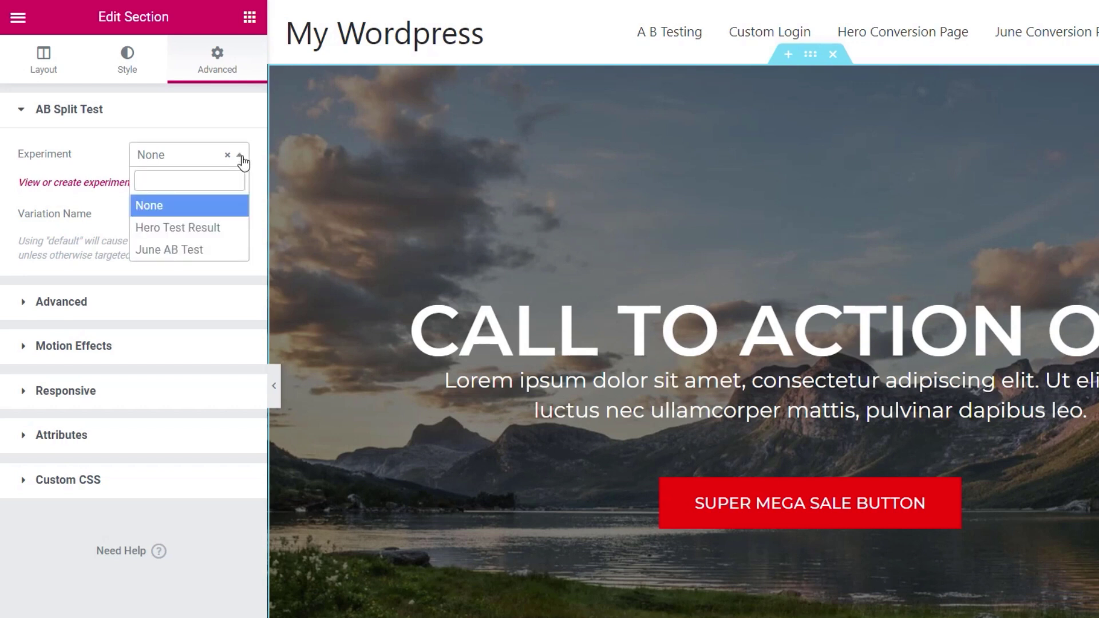
left_click(208, 252)
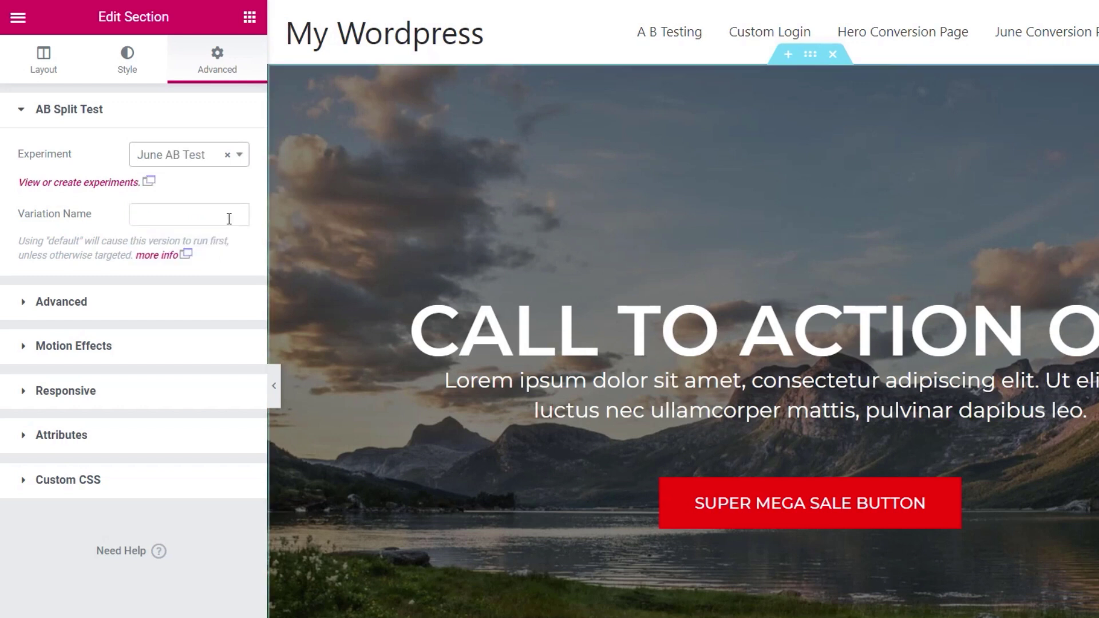
left_click(182, 220)
type("default")
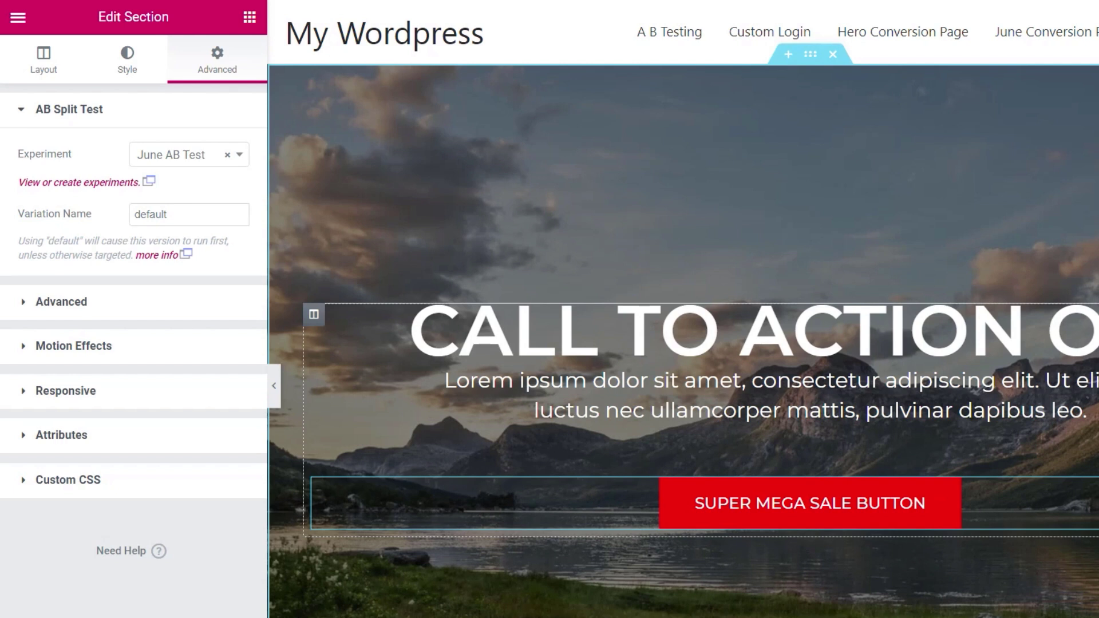
left_click(811, 503)
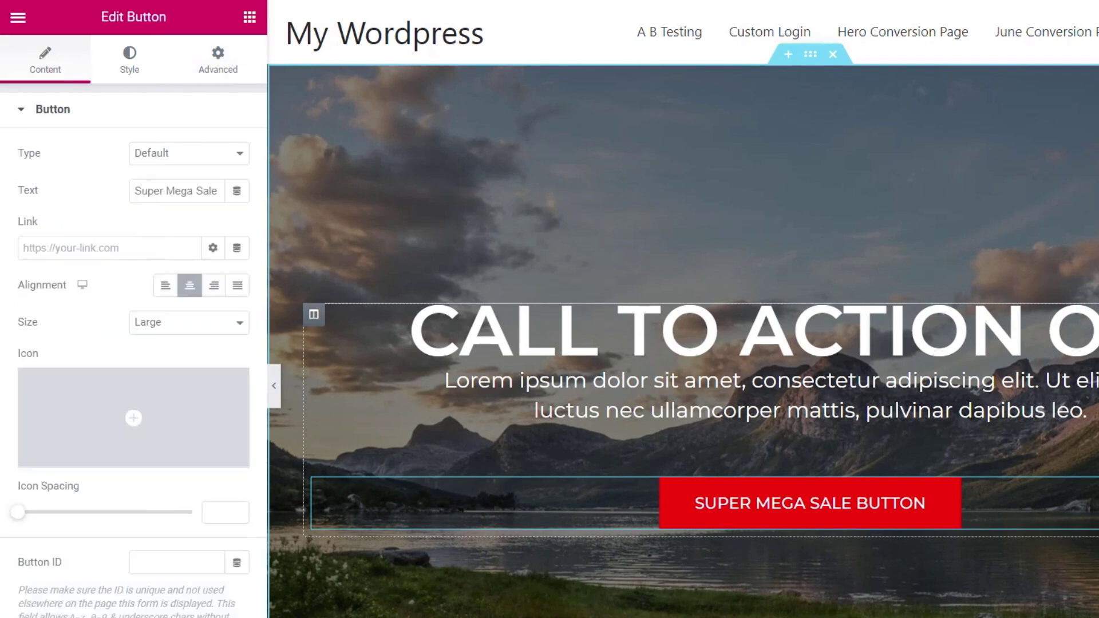
- Search 'une' in the button's Link field and choose June Conversion Page
left_click(56, 247)
type("une")
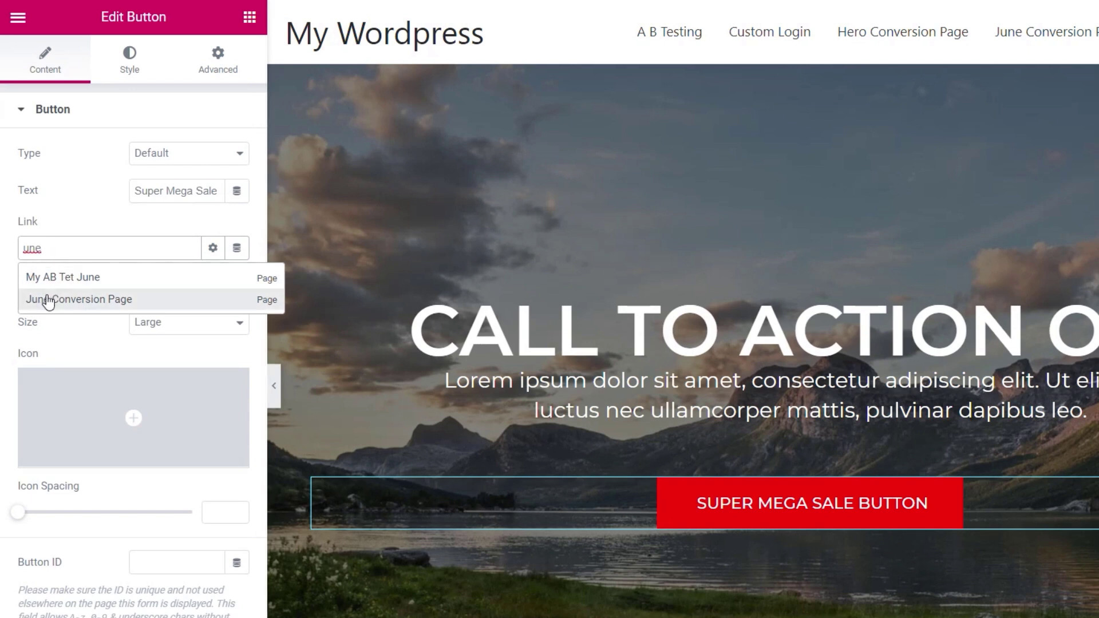
left_click(49, 299)
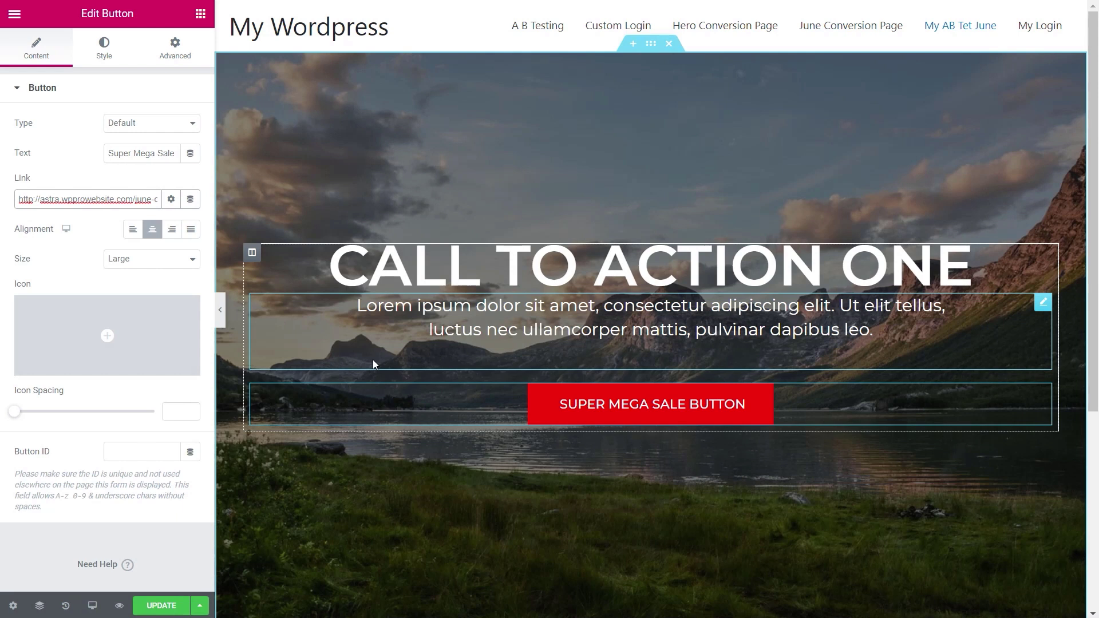
left_click(652, 45)
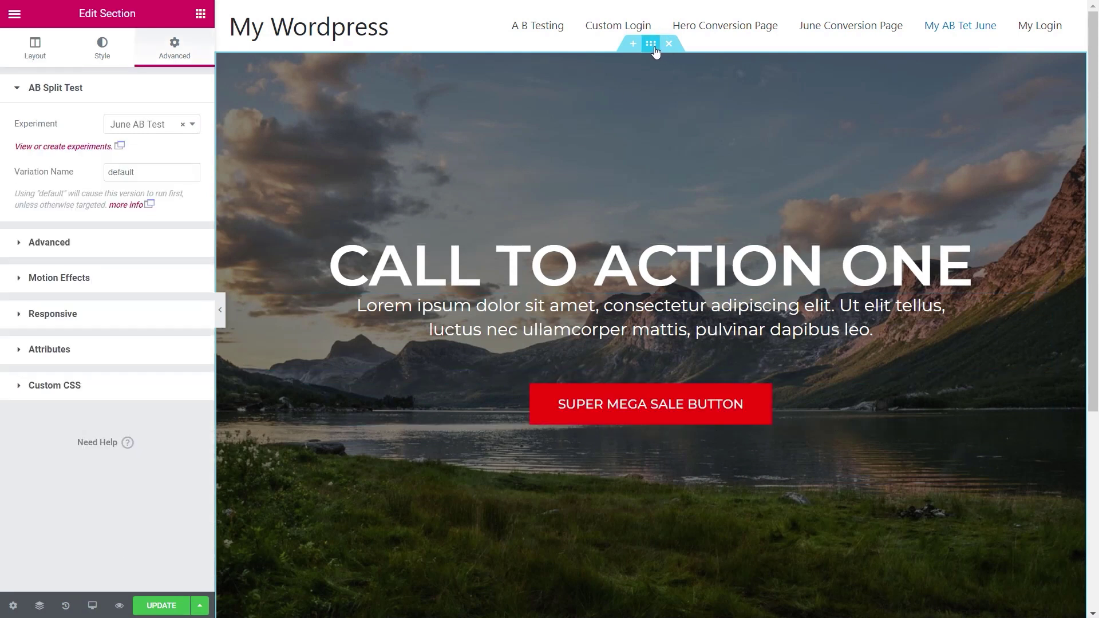
right_click(653, 49)
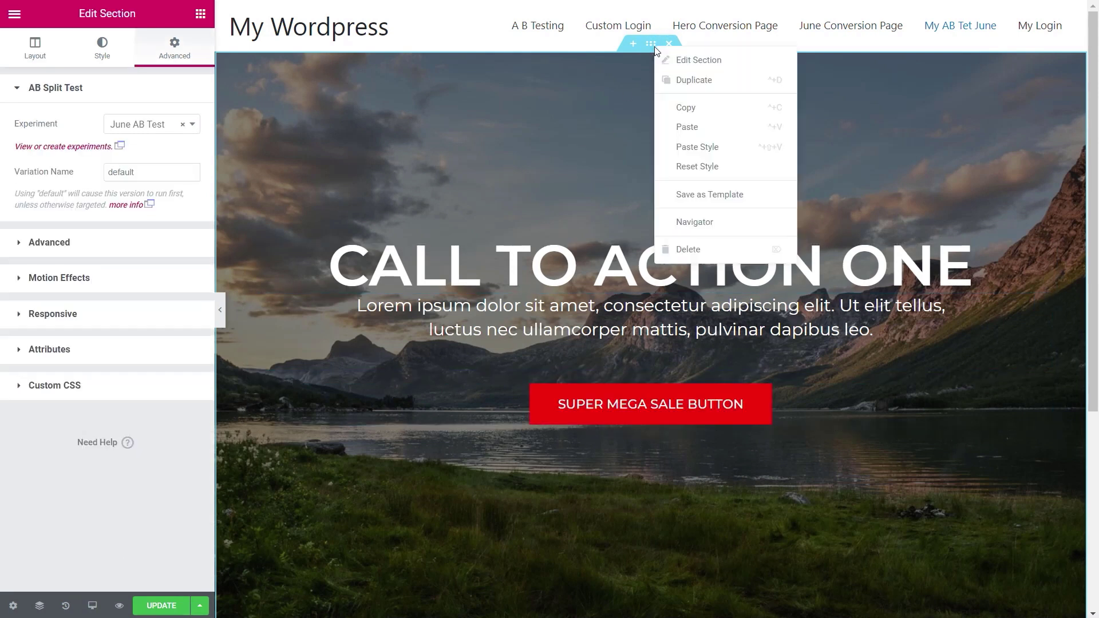
- Duplicate the hero section and change the copy's heading word 'ONE' to 'Two'
left_click(714, 81)
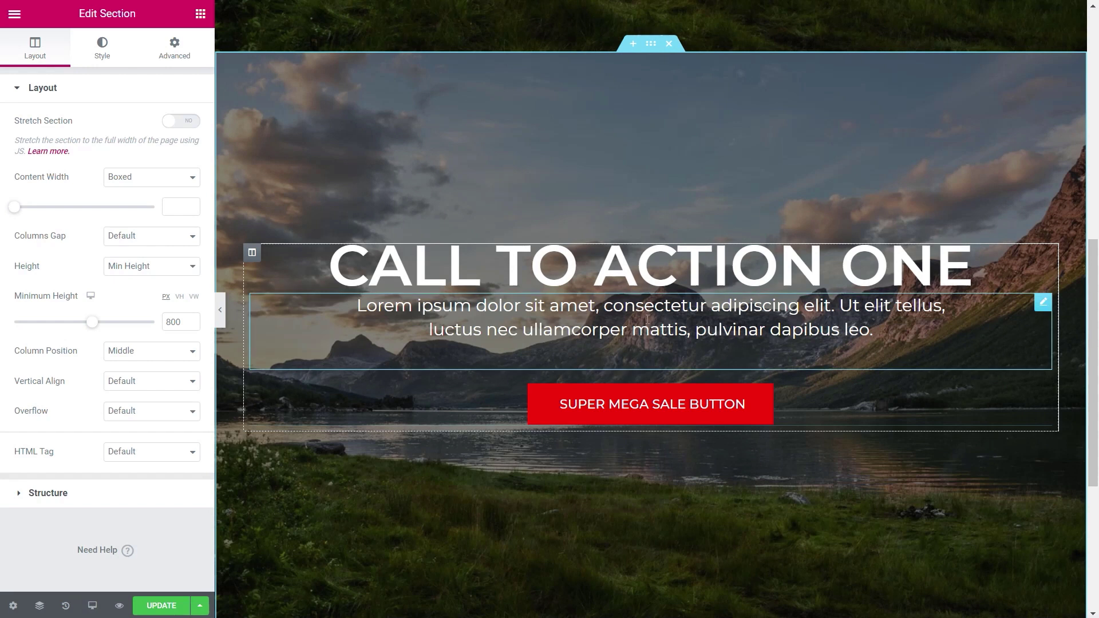
left_click(871, 264)
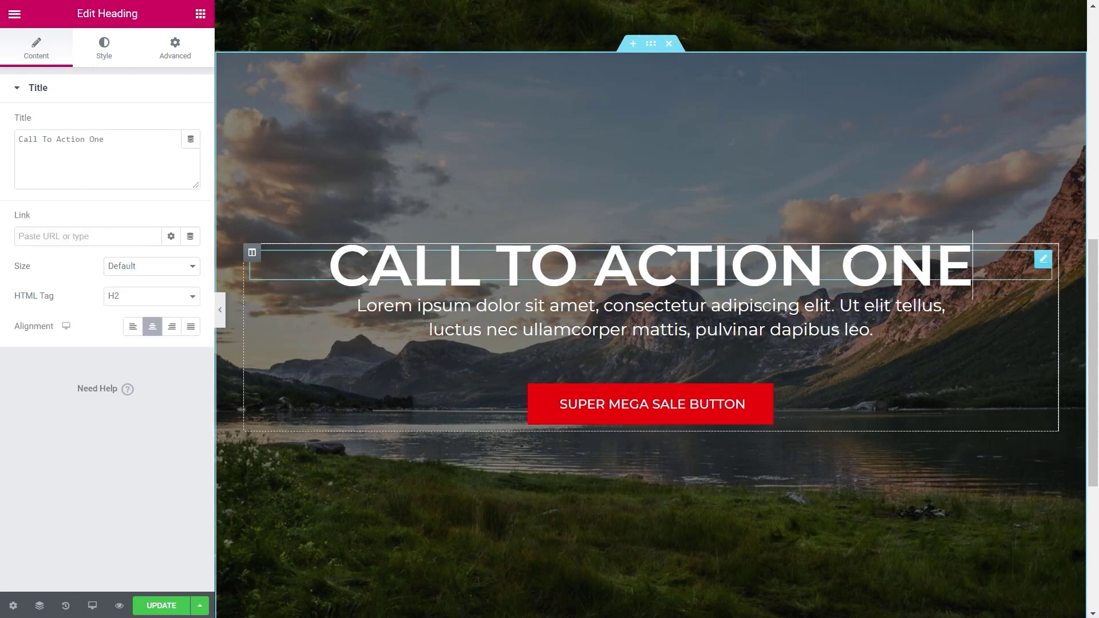
left_click_drag(840, 263, 965, 257)
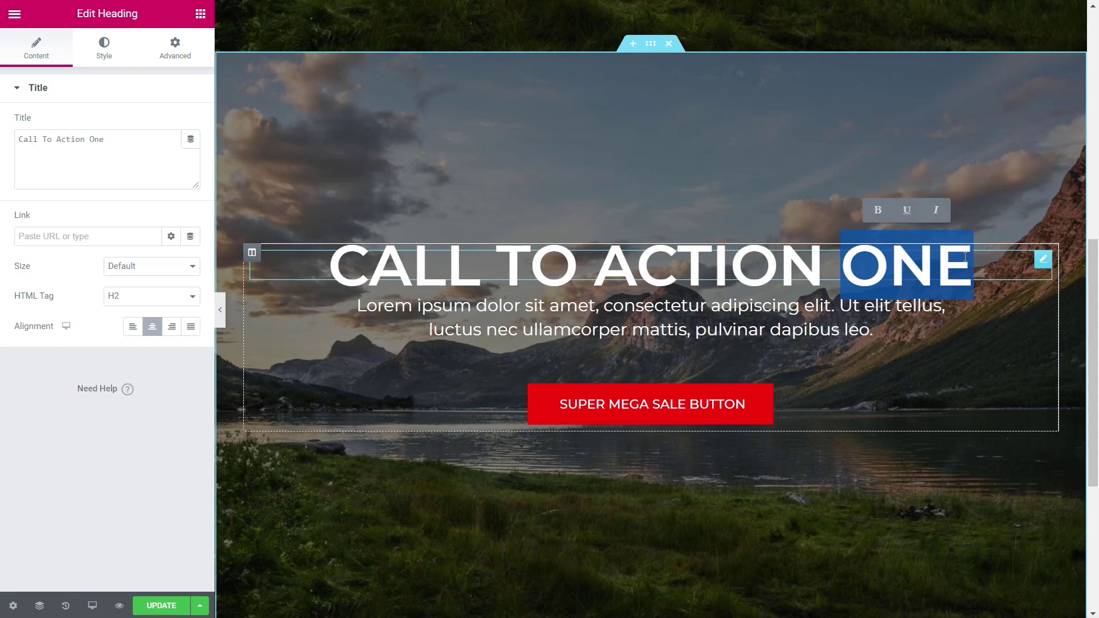
type("Two")
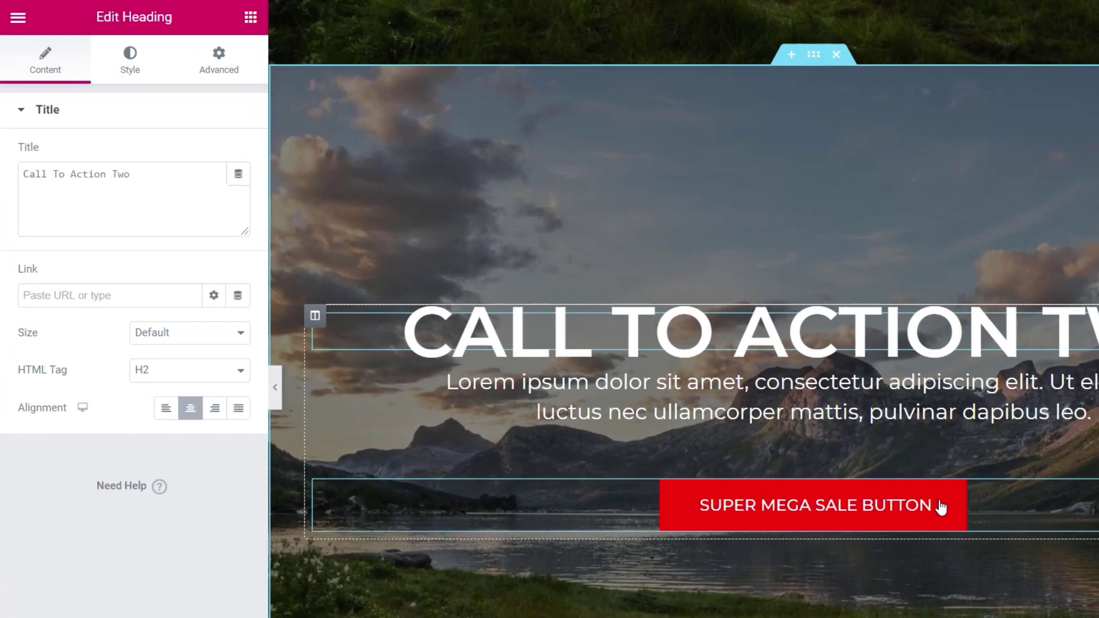
left_click(941, 507)
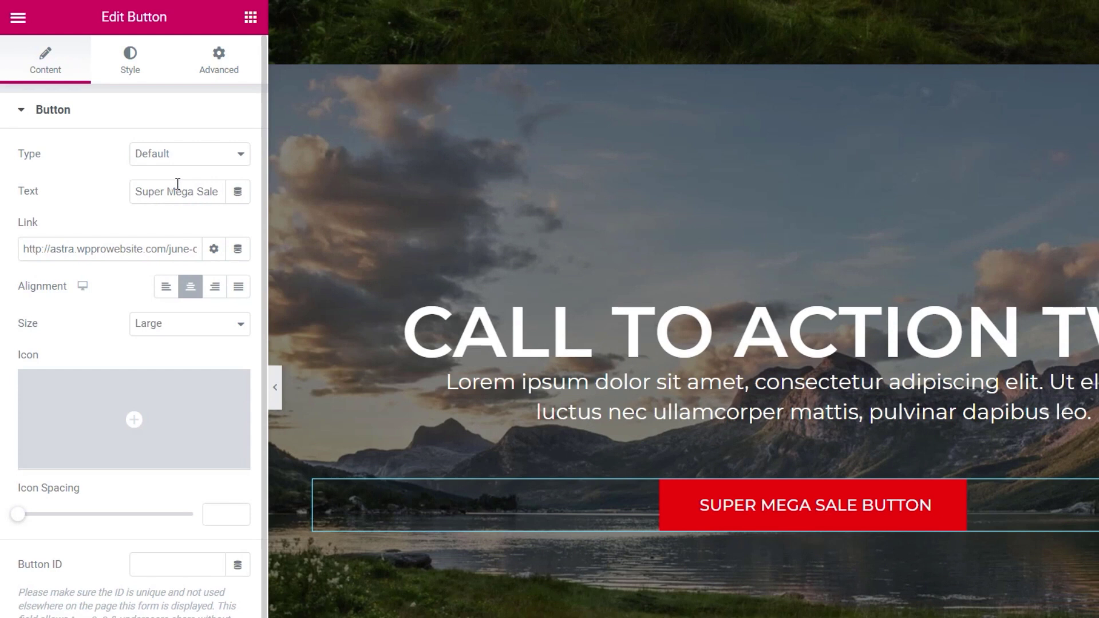
- Change the copied sale button's background colour from red to light blue #6EC1E4
left_click(134, 66)
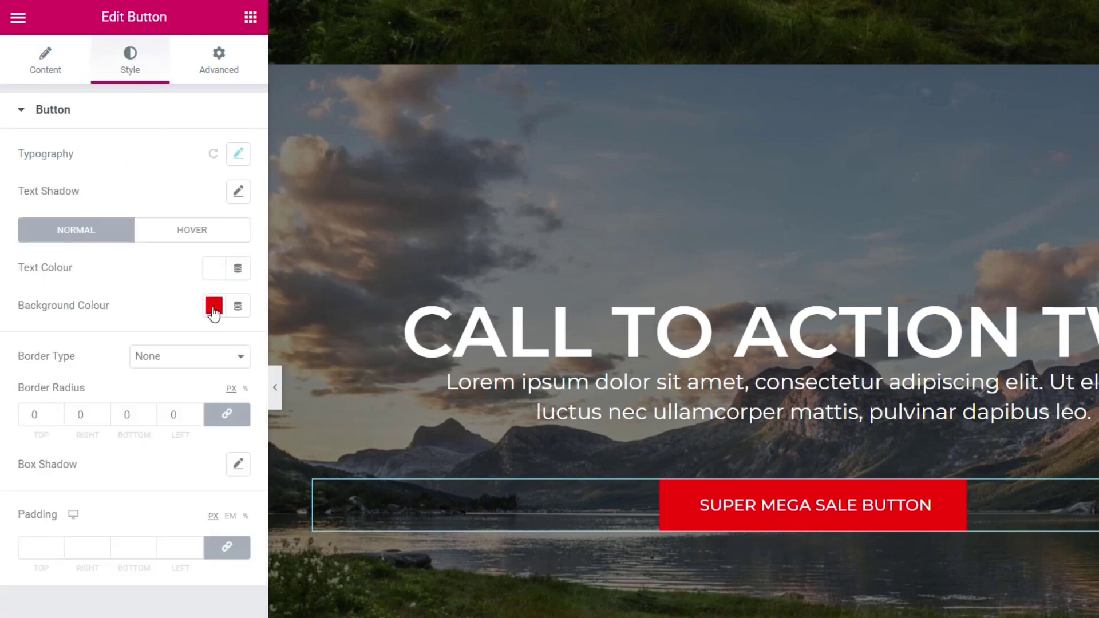
left_click(214, 309)
left_click(129, 349)
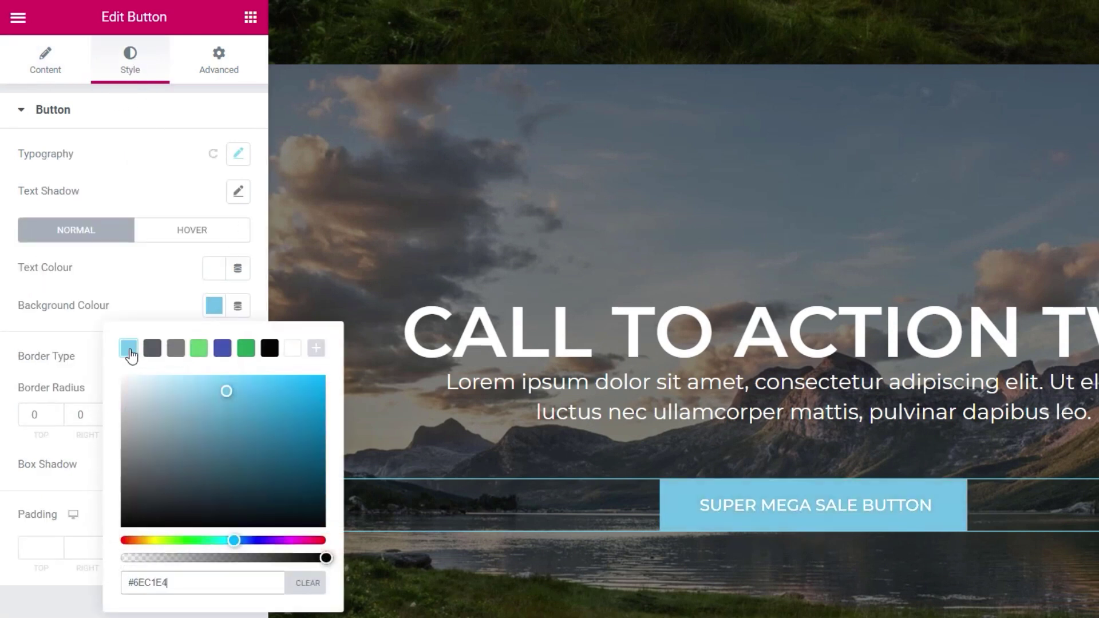
left_click(31, 601)
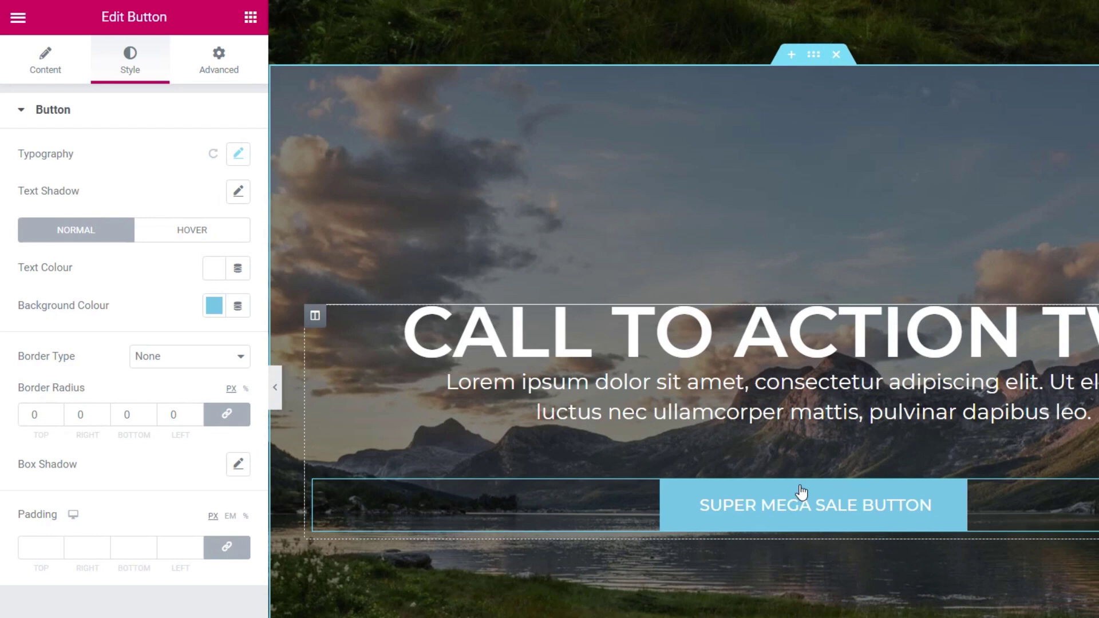
left_click(814, 55)
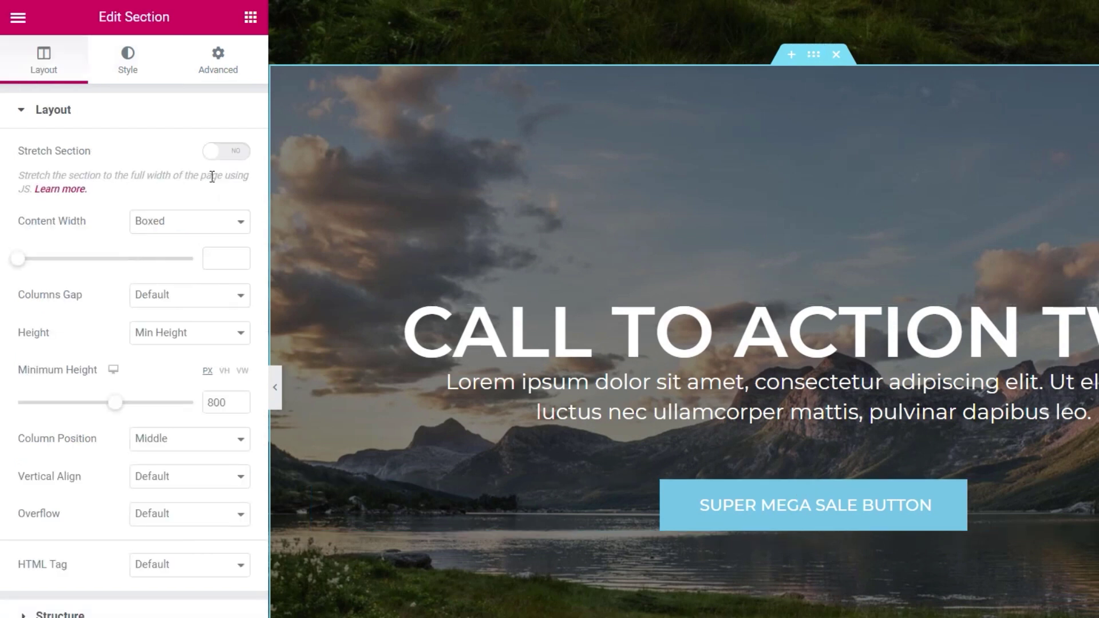
- Insert the jagged mountain-peaks photo from the Media Library as the section background
left_click(125, 68)
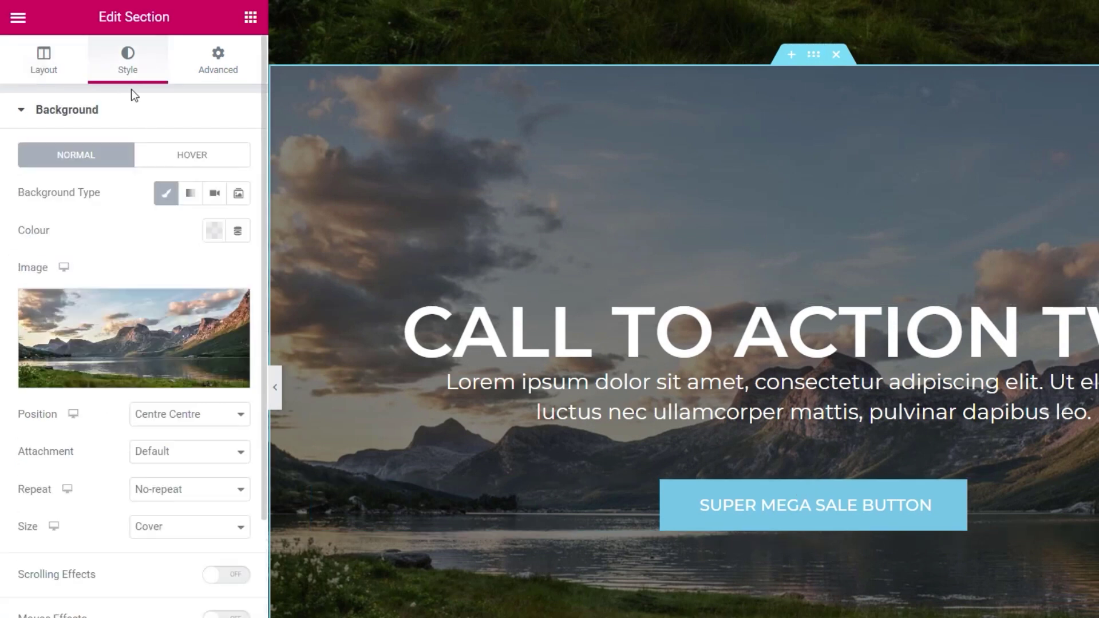
left_click(127, 331)
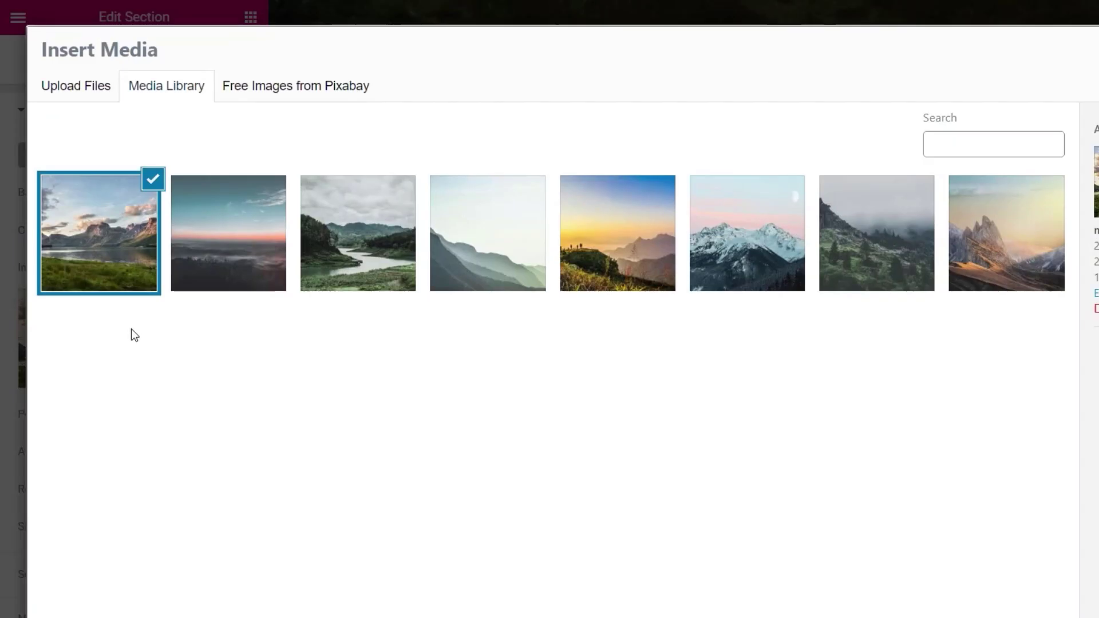
left_click(1011, 263)
left_click(1097, 616)
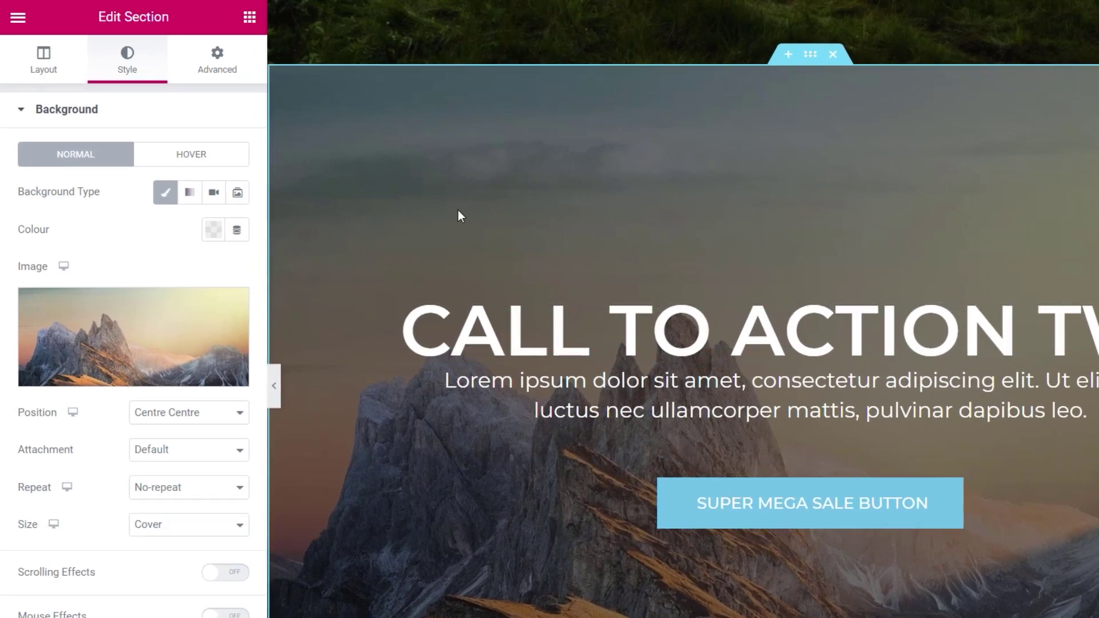
- Keep June AB Test as experiment and rename the variation from 'default' to 'blue_button'
left_click(219, 62)
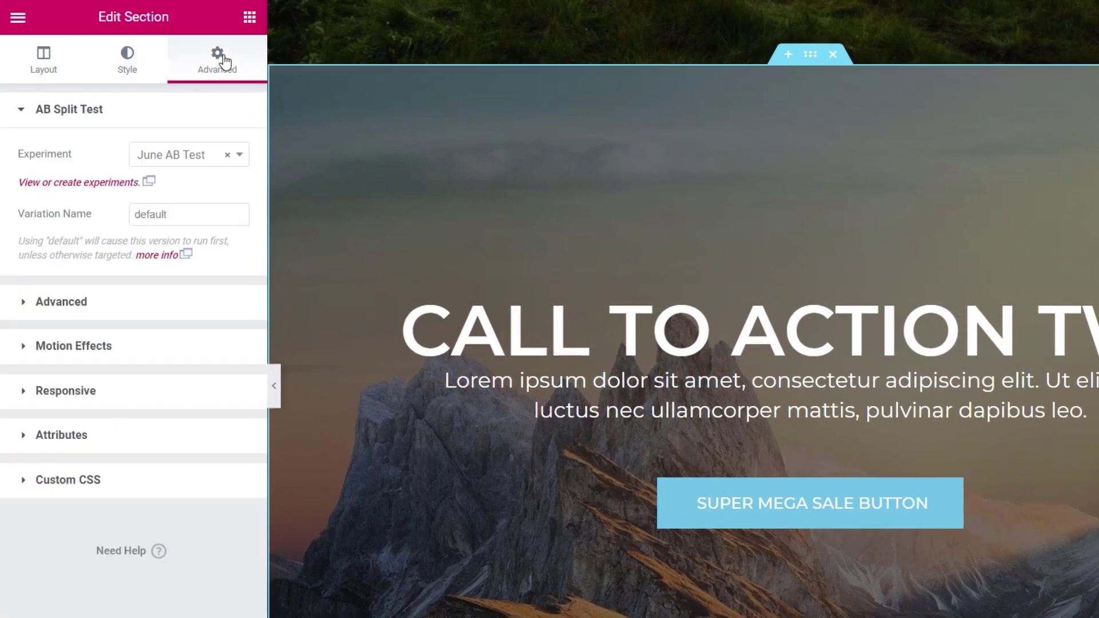
left_click(132, 157)
left_click(146, 174)
left_click(179, 213)
left_click_drag(179, 214, 133, 216)
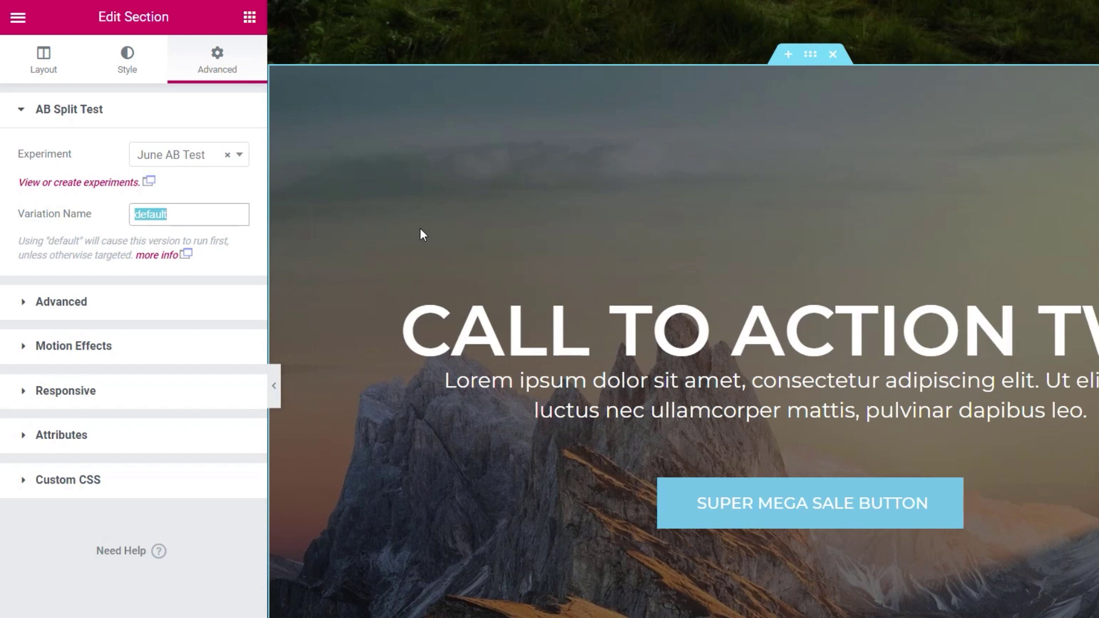
type("blue_button")
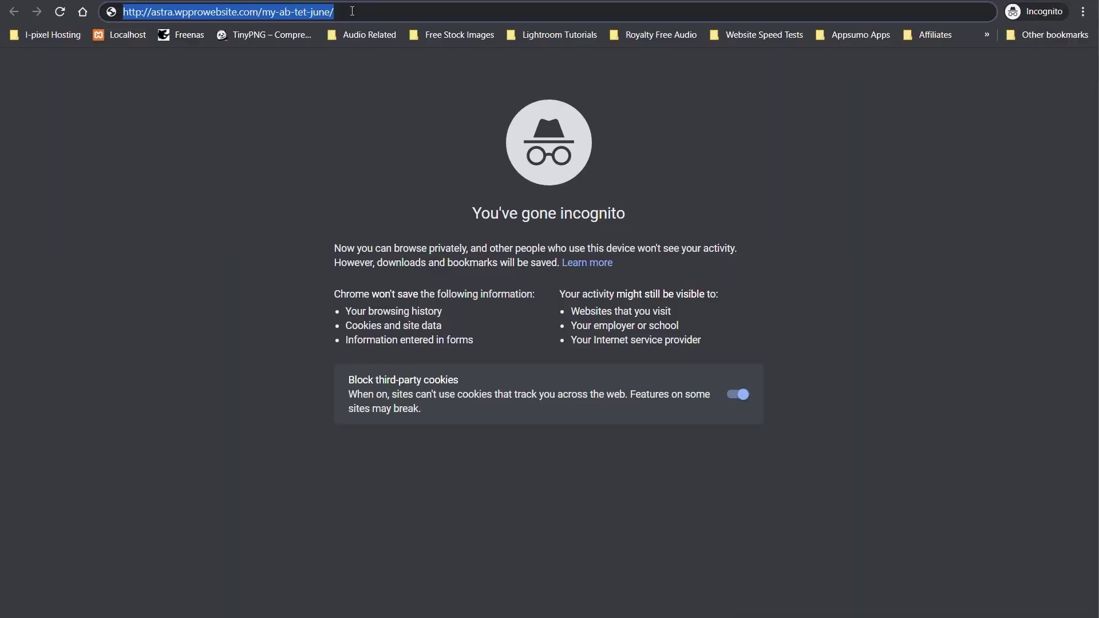
- Load the My AB Tet June page in incognito and follow SUPER MEGA SALE BUTTON to 'Thank you for clicking!'
key("Return")
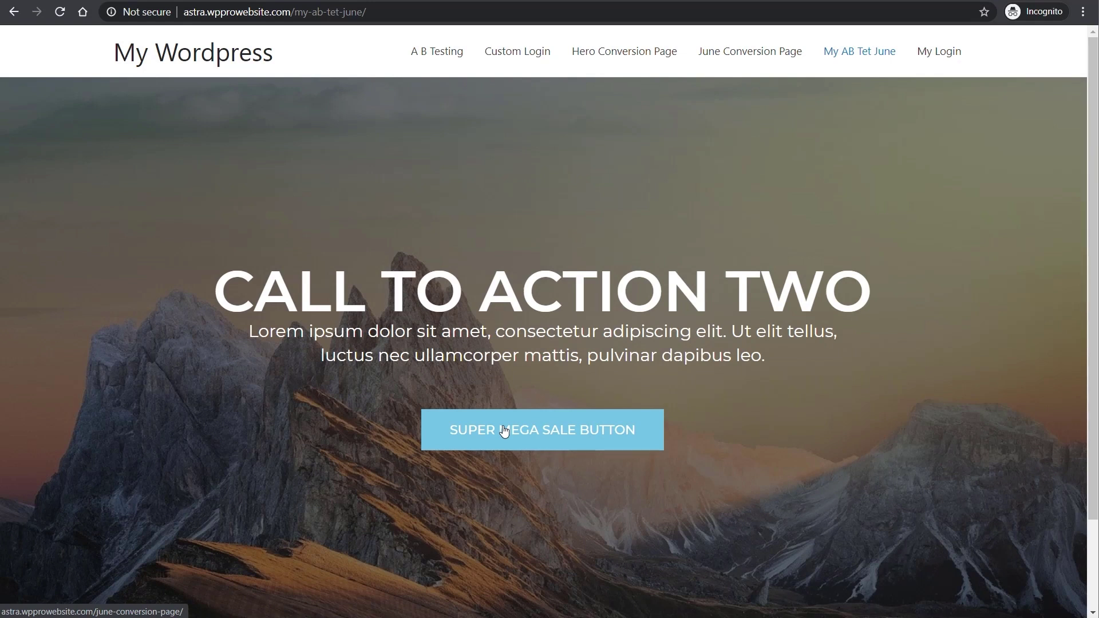
left_click(504, 430)
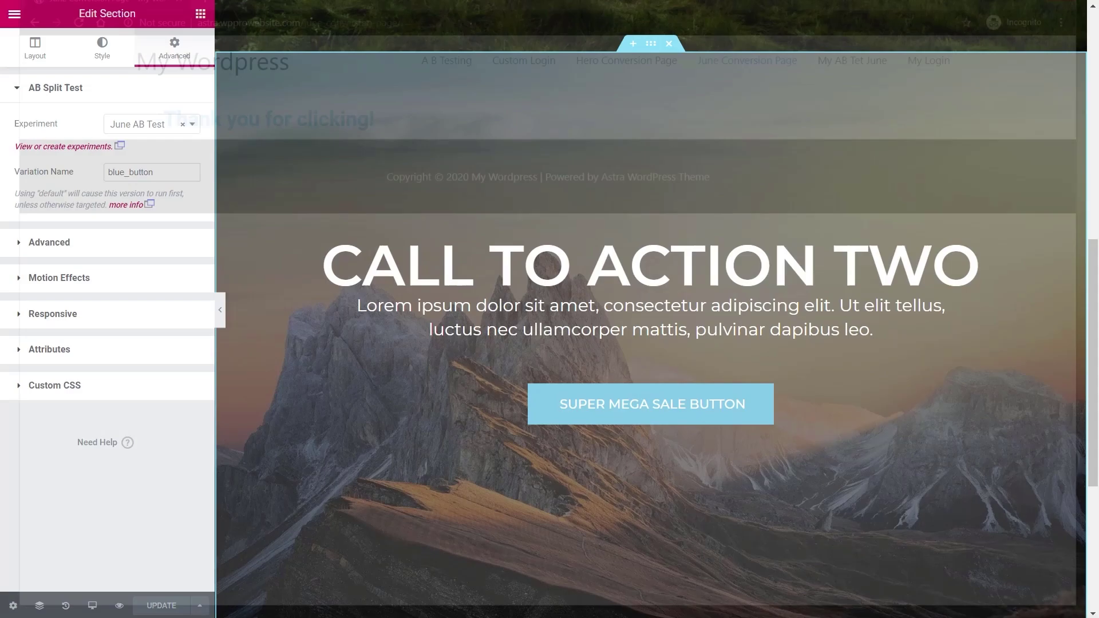
- Paste the My AB Tet June page URL into a new incognito window and load it
key("alt+f")
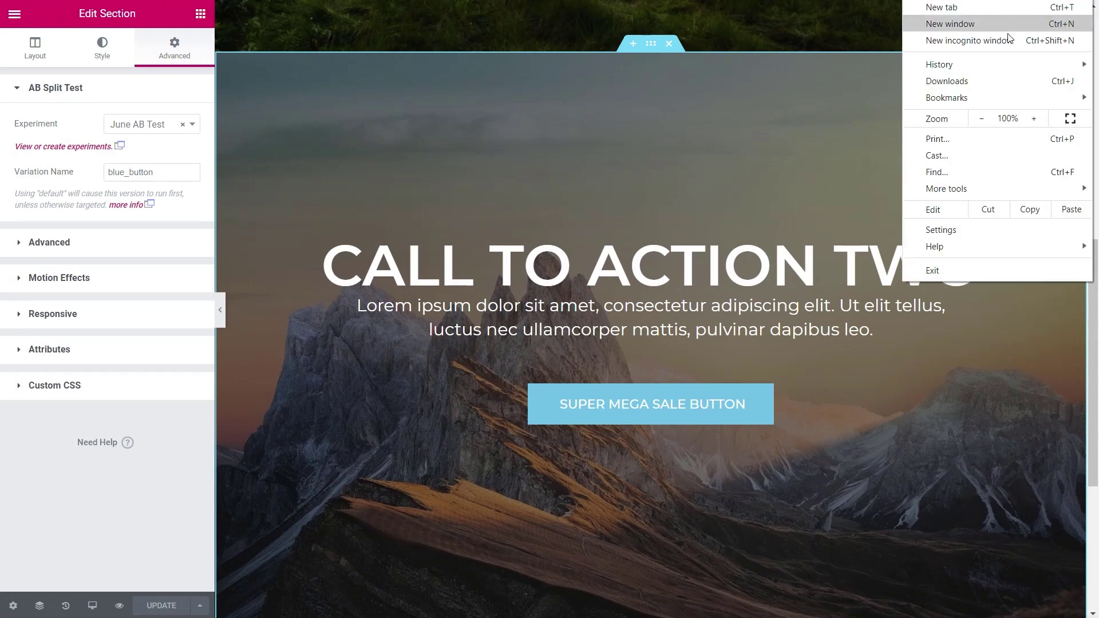
left_click(983, 42)
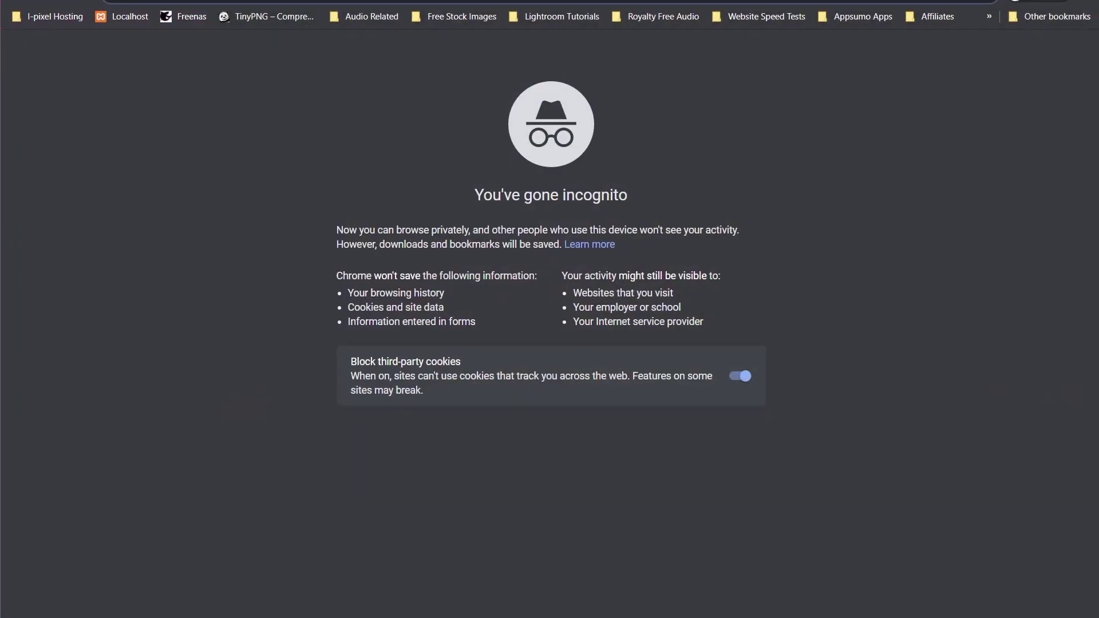
type("http://astra.wpprowebsite.com/my-ab-tet-june/")
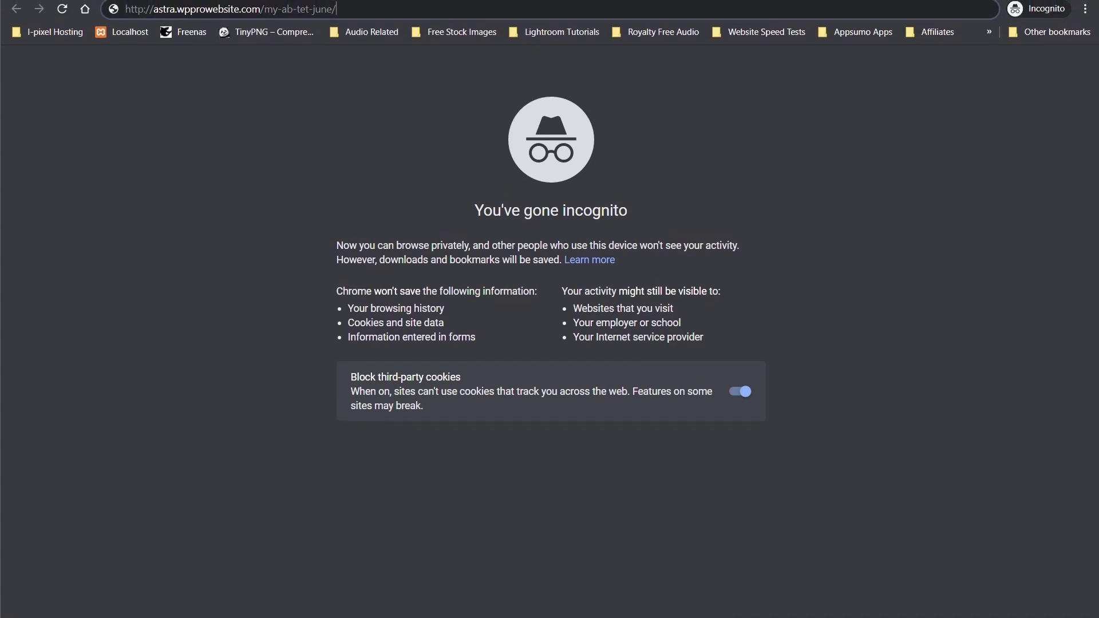
key("Return")
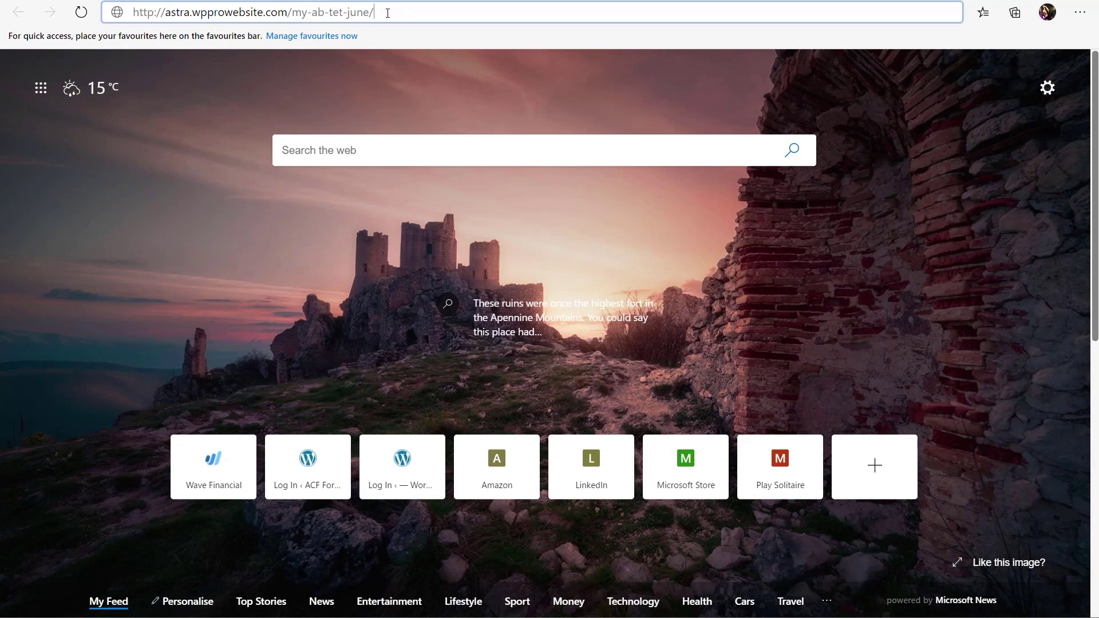
- Load the page in Edge and follow the red SUPER MEGA SALE BUTTON to 'Thank you for clicking!'
key("Return")
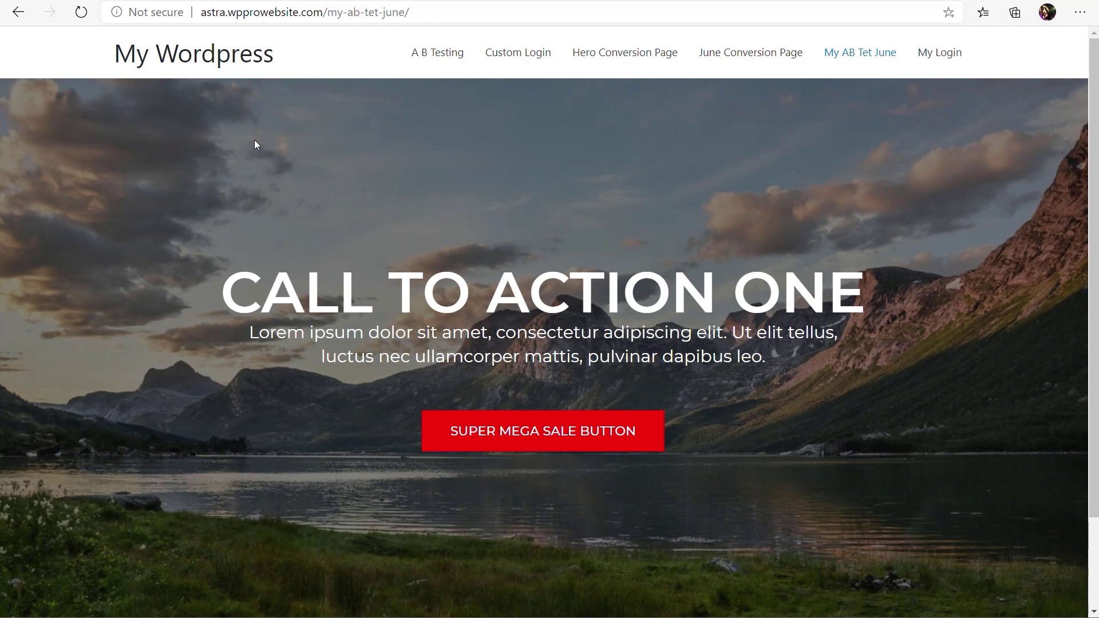
left_click(532, 442)
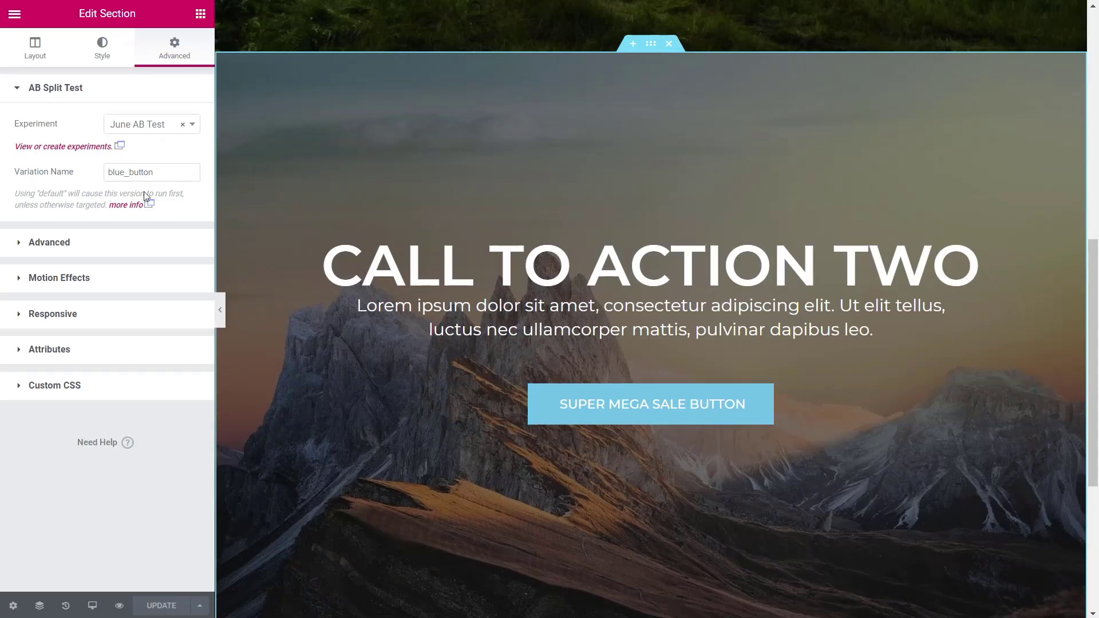
- Exit Elementor to the dashboard and view the AB Tests list with June AB Test visits and conversions
left_click(15, 15)
left_click(91, 416)
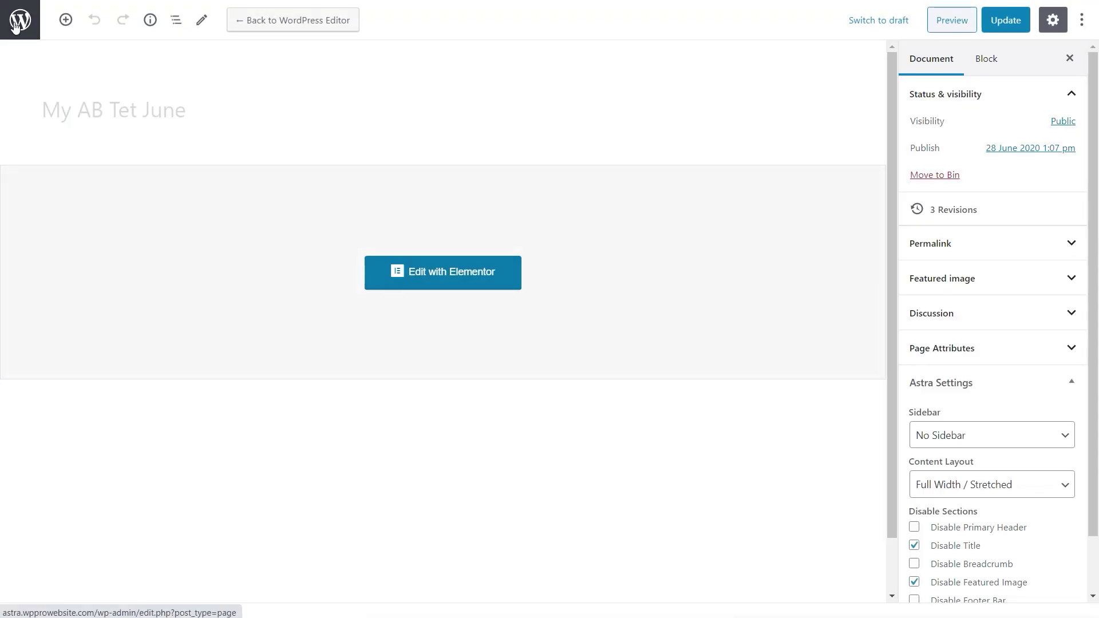
left_click(32, 25)
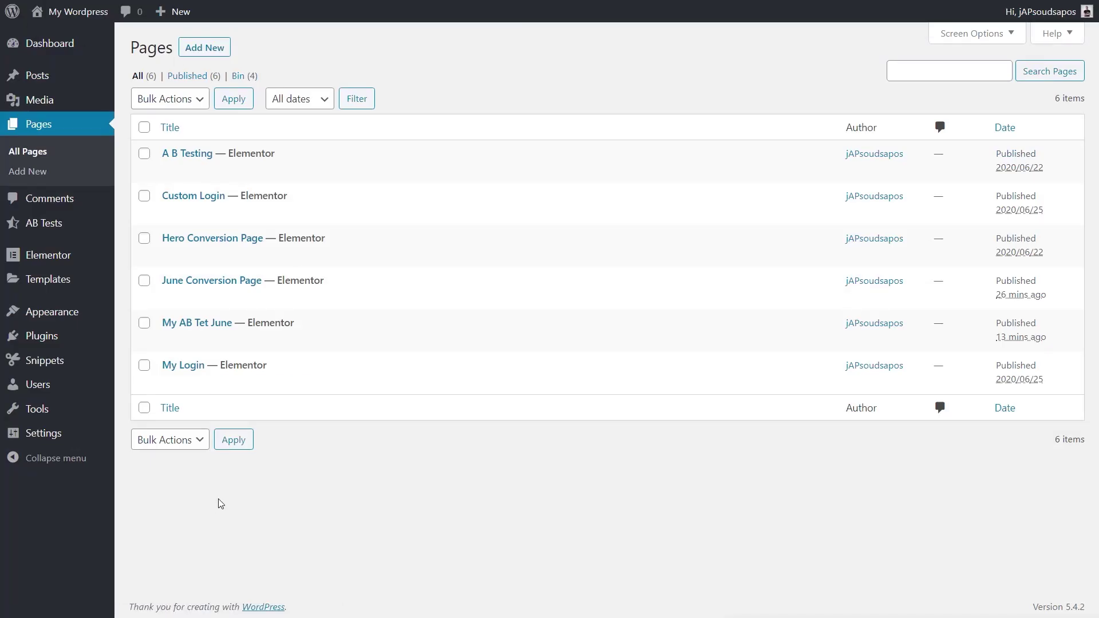
left_click(50, 227)
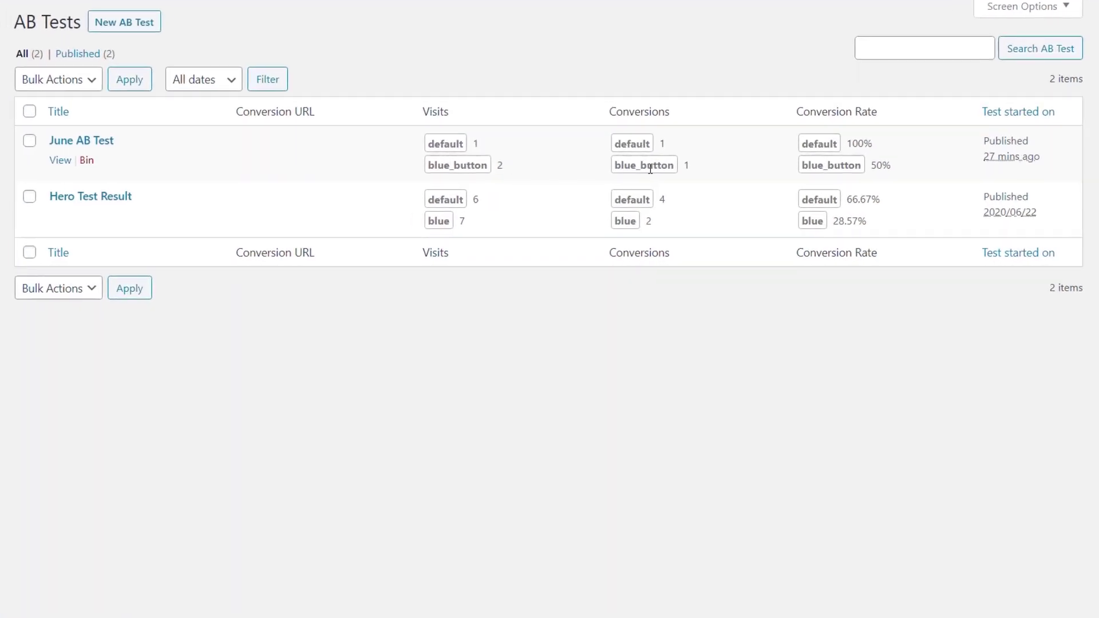
- Open the June AB Test and look through its Results, Conversions and Targeting panels
left_click(87, 147)
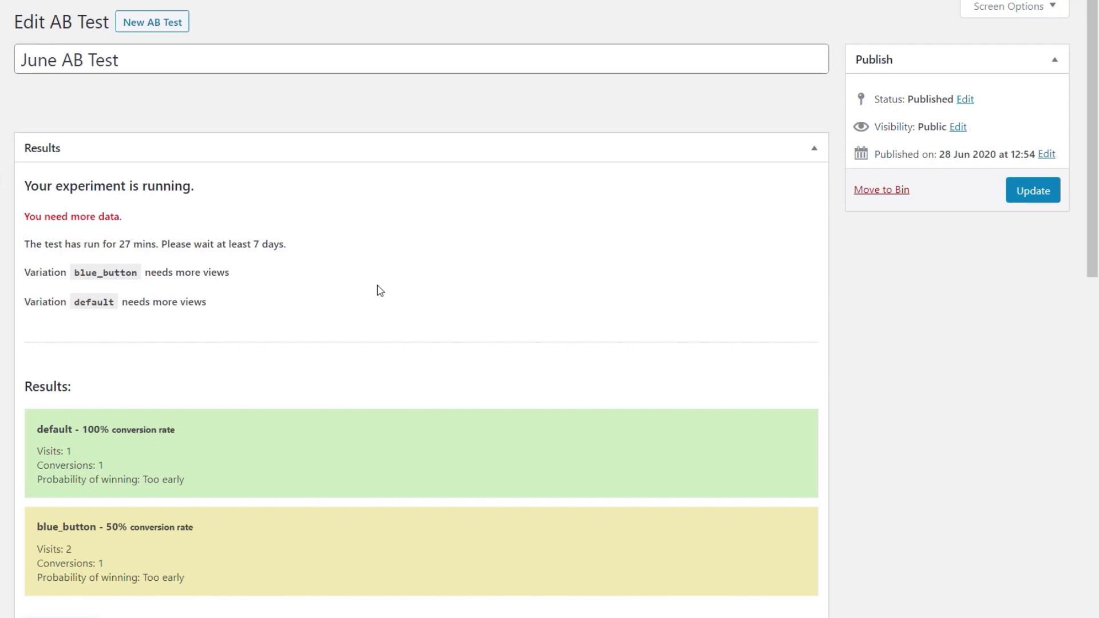
scroll(377, 287, "down", 2)
scroll(377, 294, "down", 13)
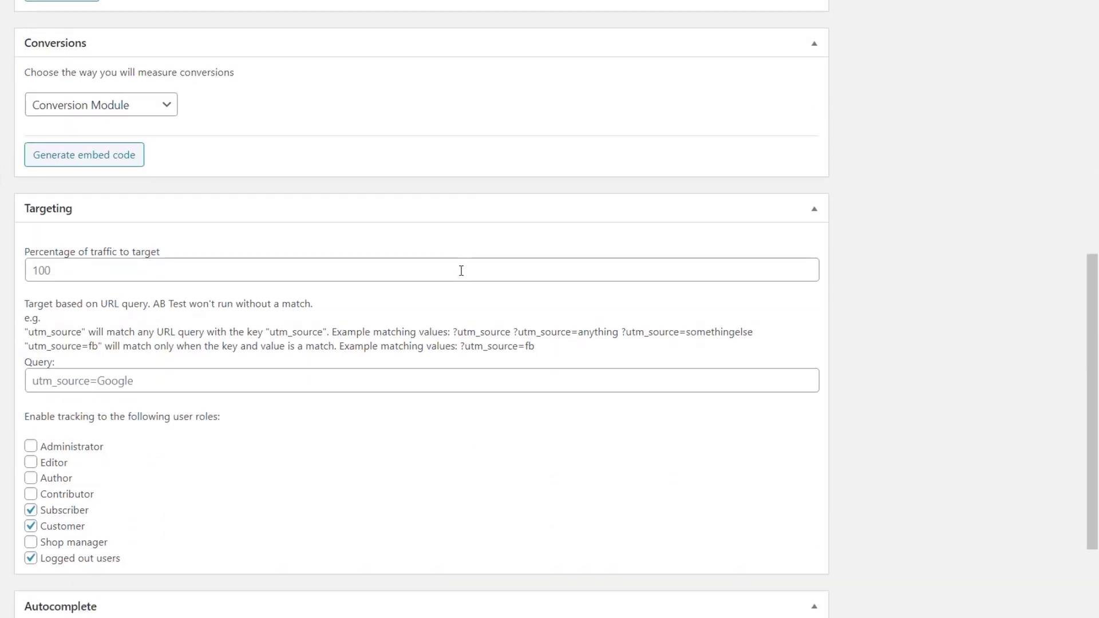
scroll(463, 277, "up", 15)
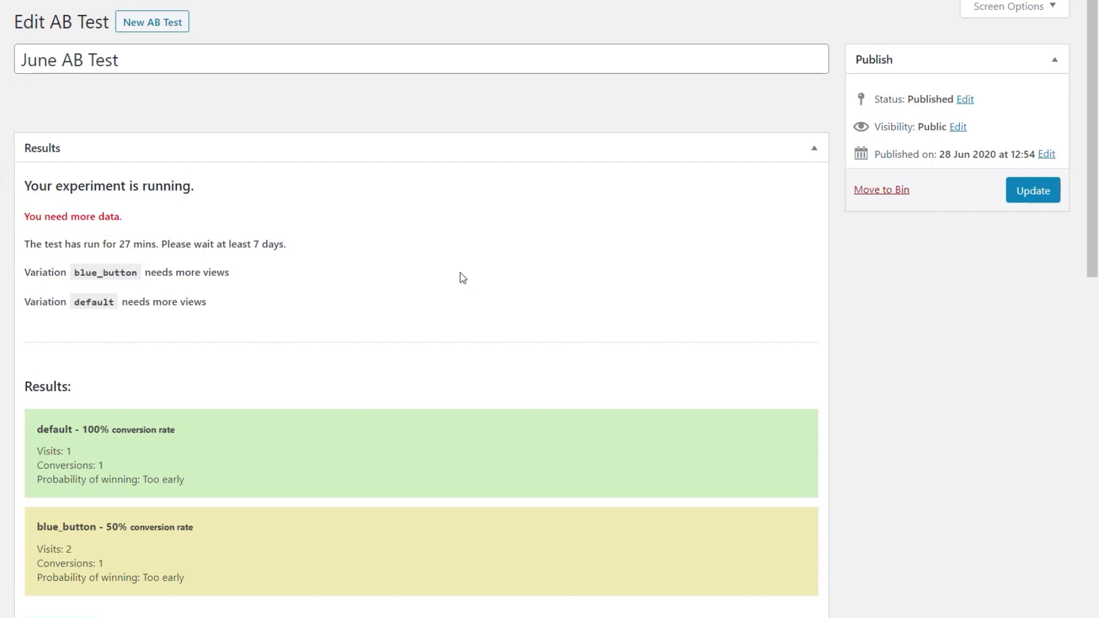
scroll(738, 361, "down", 3)
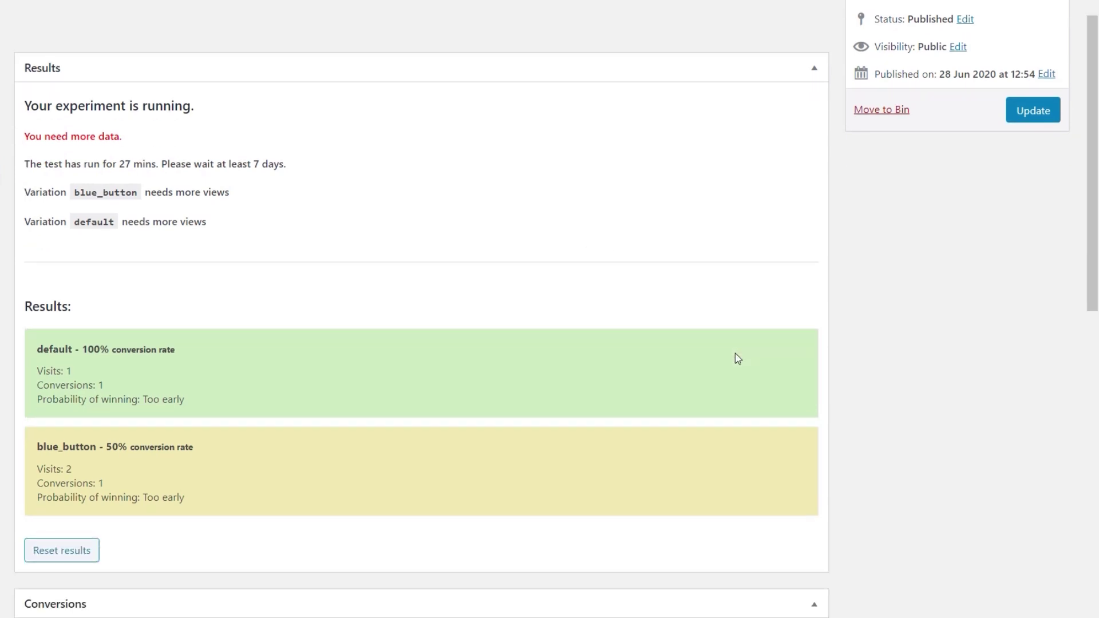